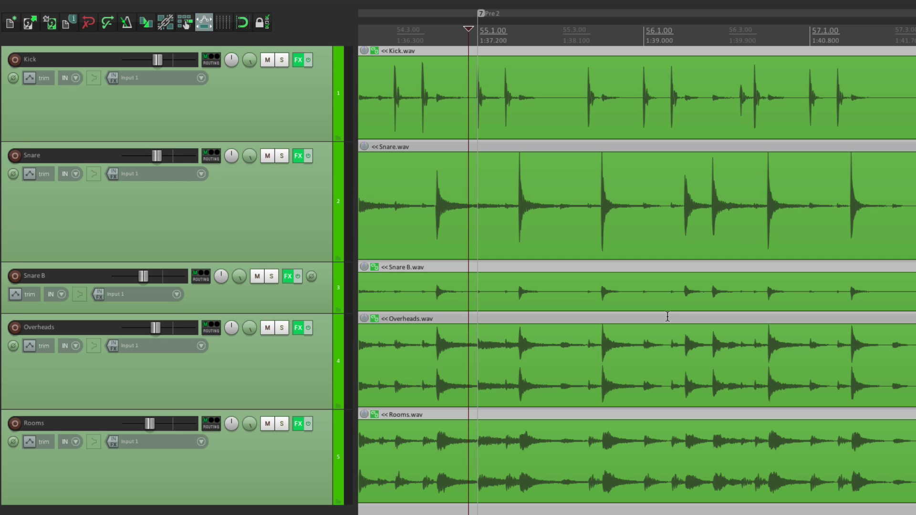
- Insert a new track above the Kick track and name it Drumverb
{"action": "key", "text": "space"}
{"action": "key", "text": "ctrl+t"}
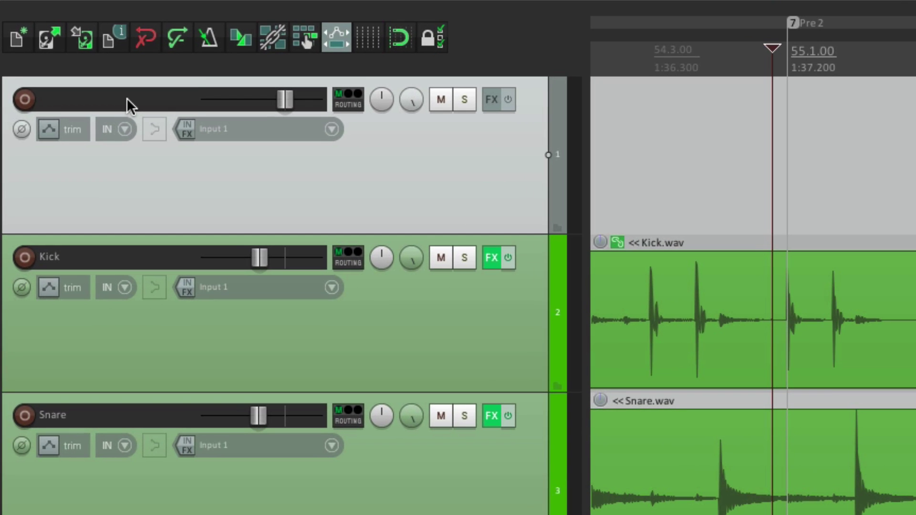
{"action": "double_click", "coordinate": [104, 82]}
{"action": "type", "text": "Drumverb"}
{"action": "key", "text": "Return"}
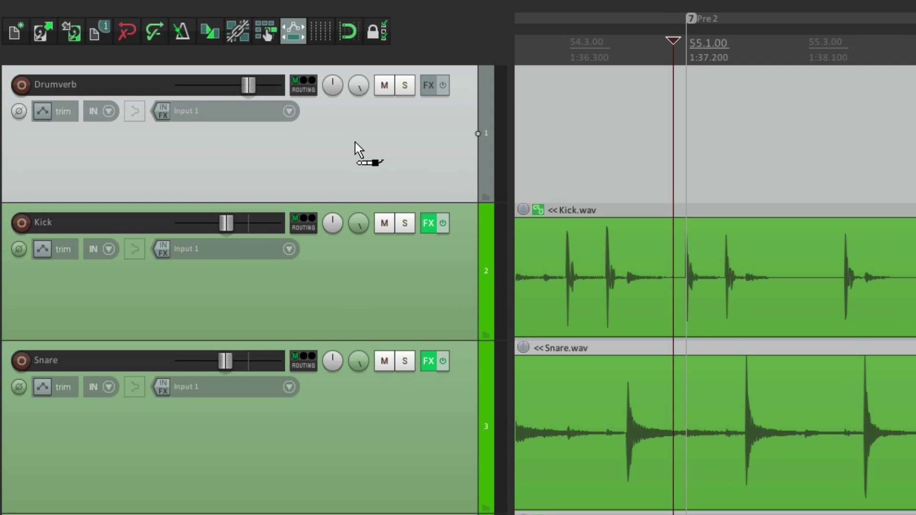
{"action": "left_click_drag", "start_coordinate": [355, 142], "coordinate": [355, 143]}
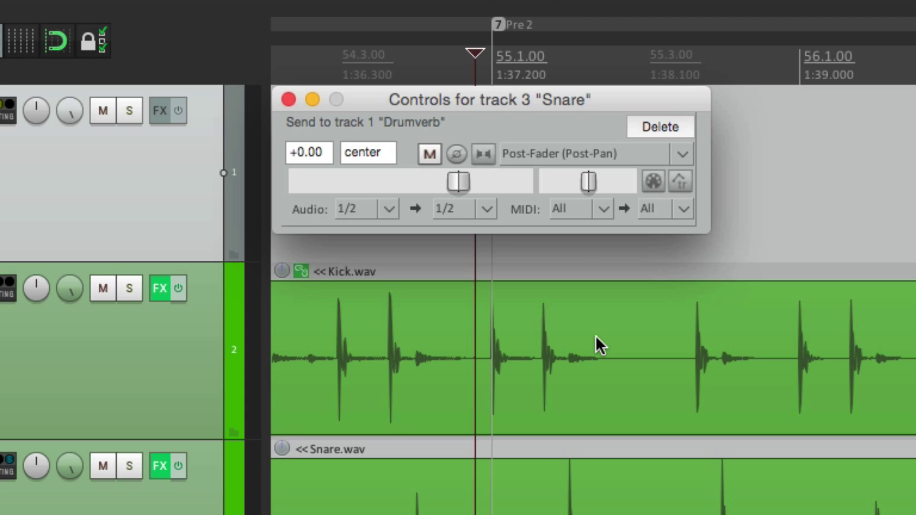
{"action": "left_click", "coordinate": [543, 153]}
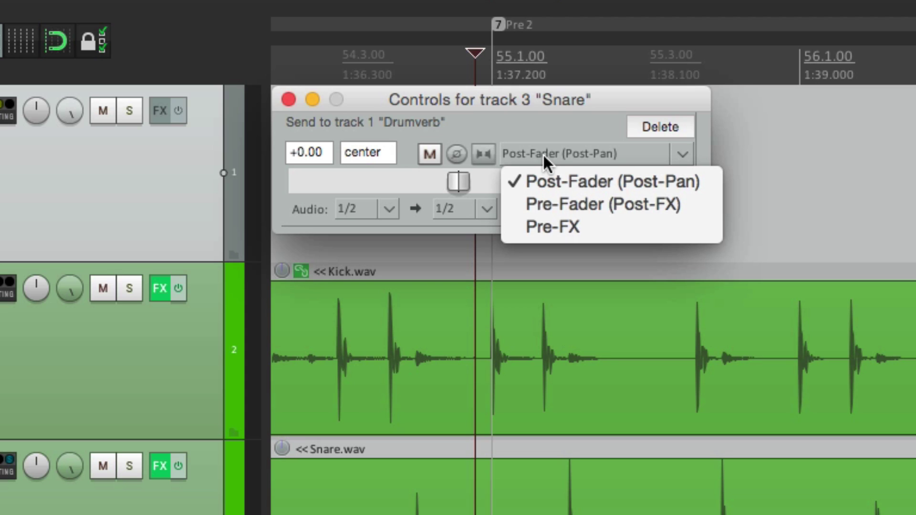
{"action": "left_click", "coordinate": [516, 186]}
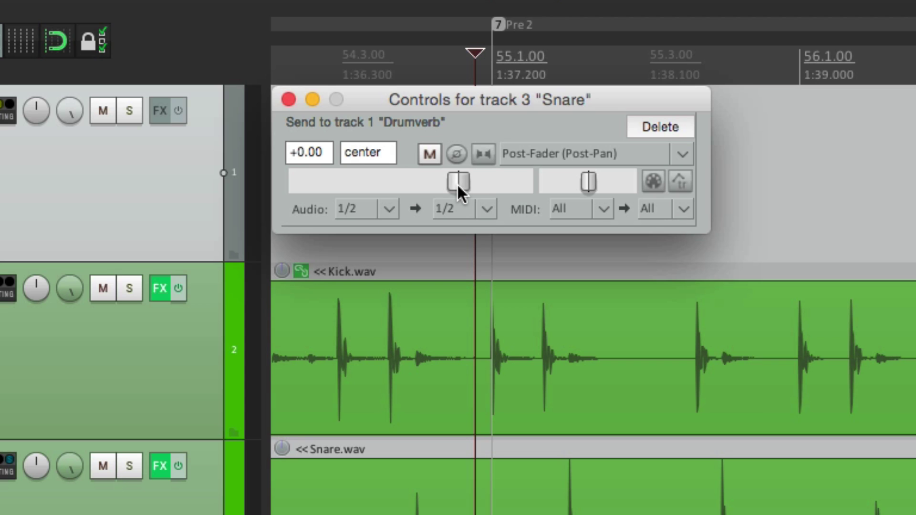
{"action": "left_click_drag", "start_coordinate": [457, 183], "coordinate": [298, 198]}
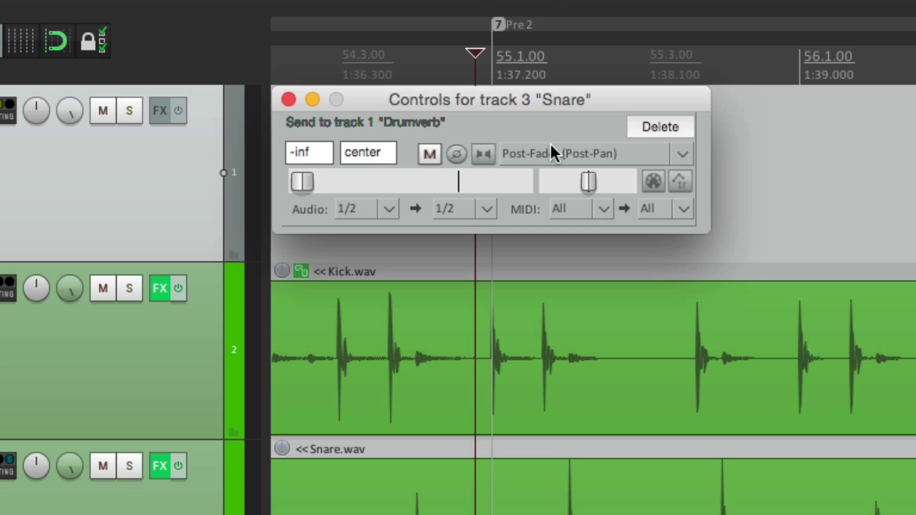
{"action": "left_click", "coordinate": [651, 128]}
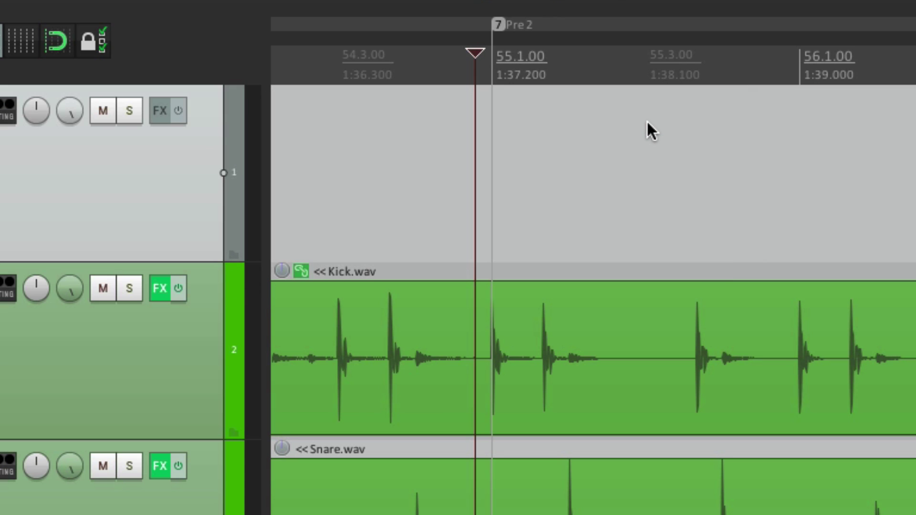
- Set the default gain for new sends to -inf dB in the track/send default preferences
{"action": "key", "text": "super+comma"}
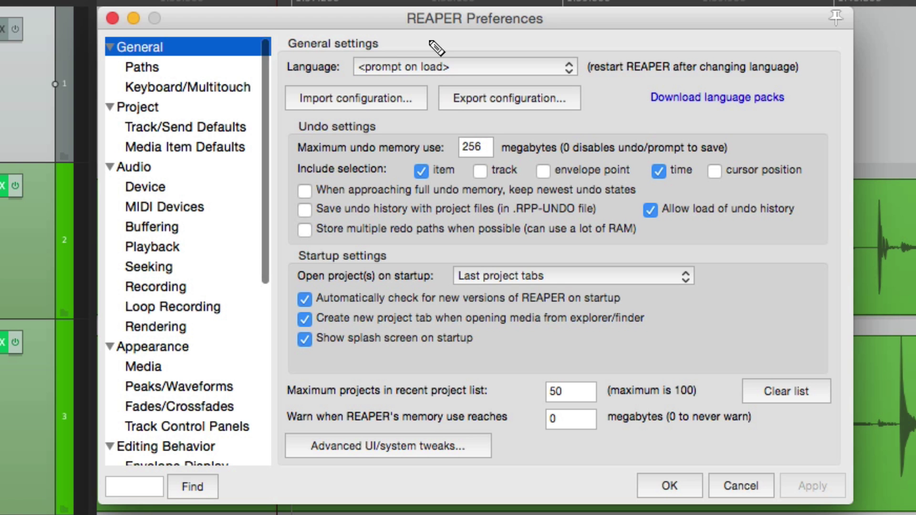
{"action": "left_click", "coordinate": [222, 130]}
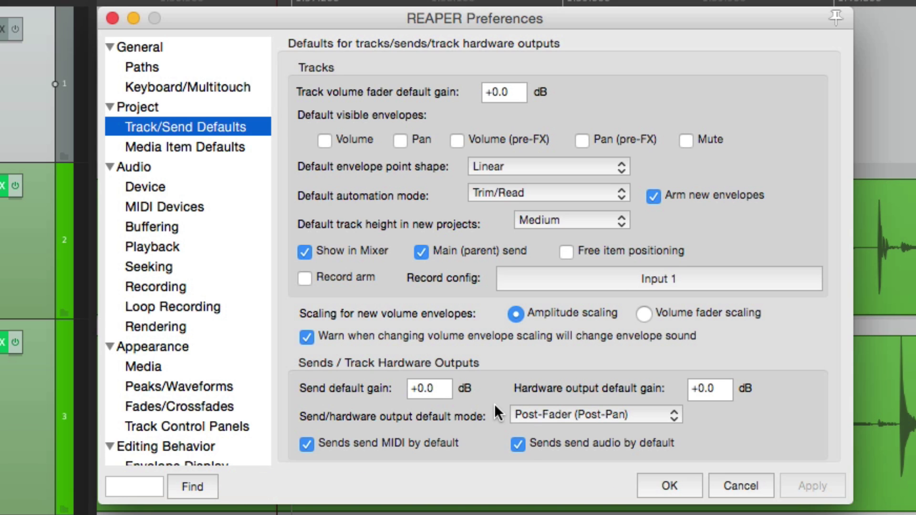
{"action": "left_click", "coordinate": [435, 391]}
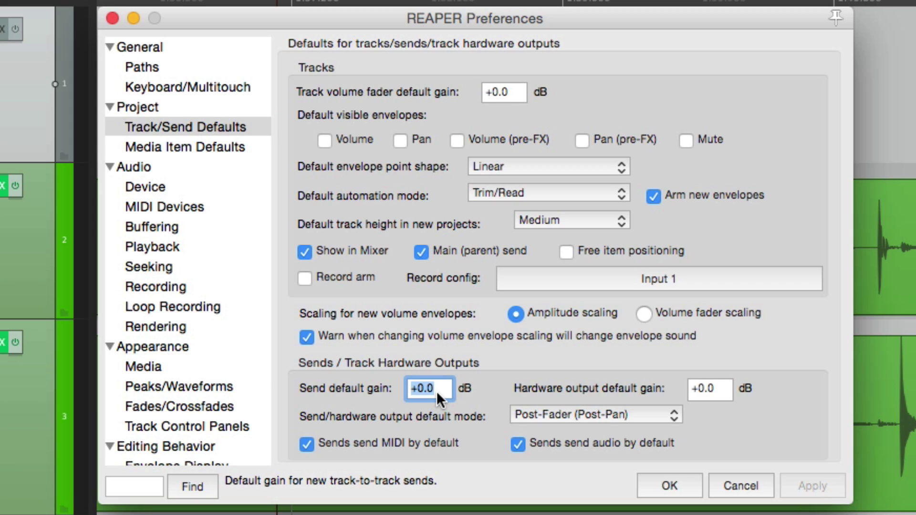
{"action": "type", "text": "-inf"}
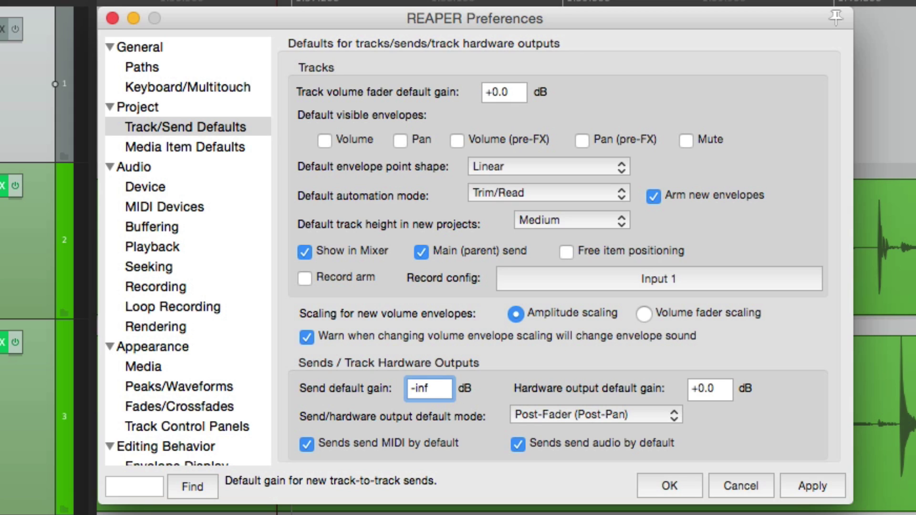
- Try Pre-Fader (Post-FX) as the default send mode and return it to Post-Fader (Post-Pan)
{"action": "left_click", "coordinate": [566, 417]}
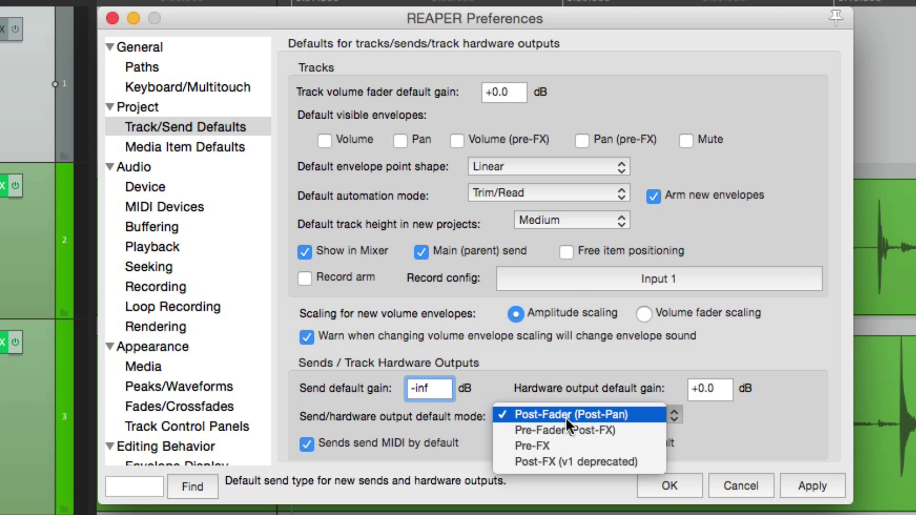
{"action": "left_click", "coordinate": [605, 430]}
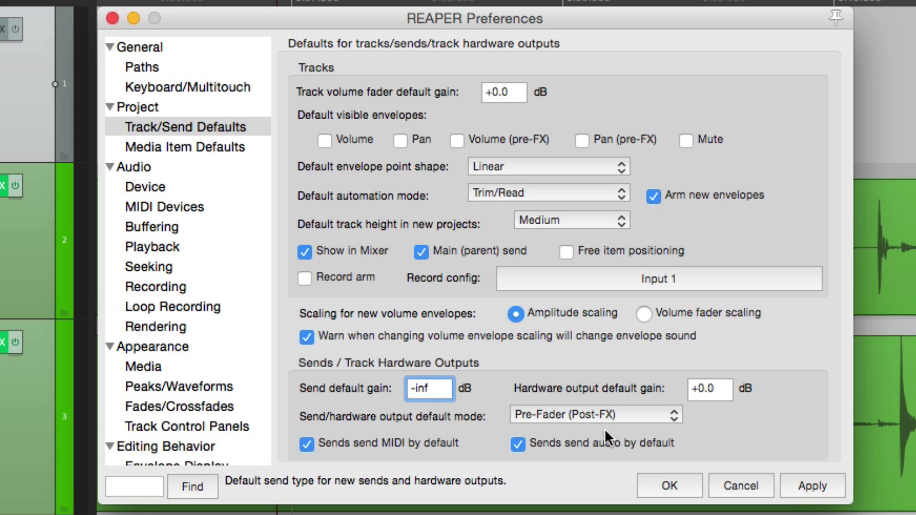
{"action": "left_click", "coordinate": [597, 411]}
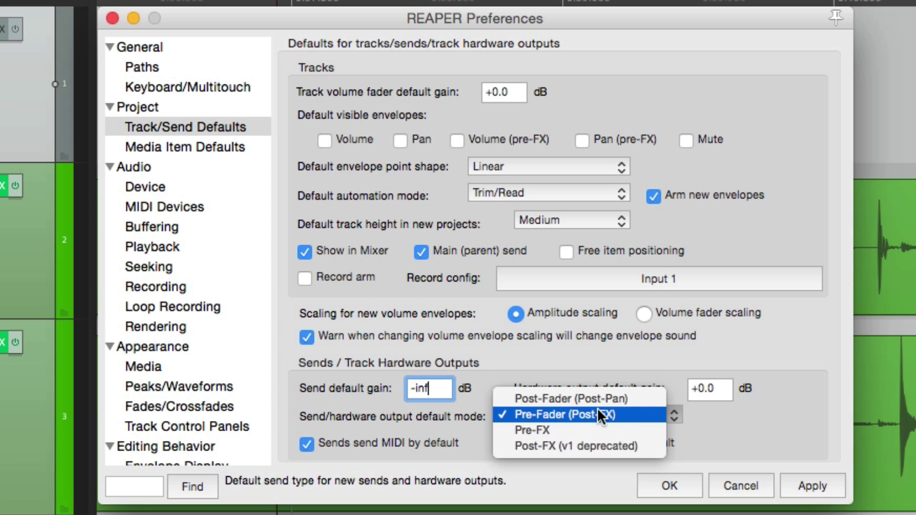
{"action": "left_click", "coordinate": [597, 403]}
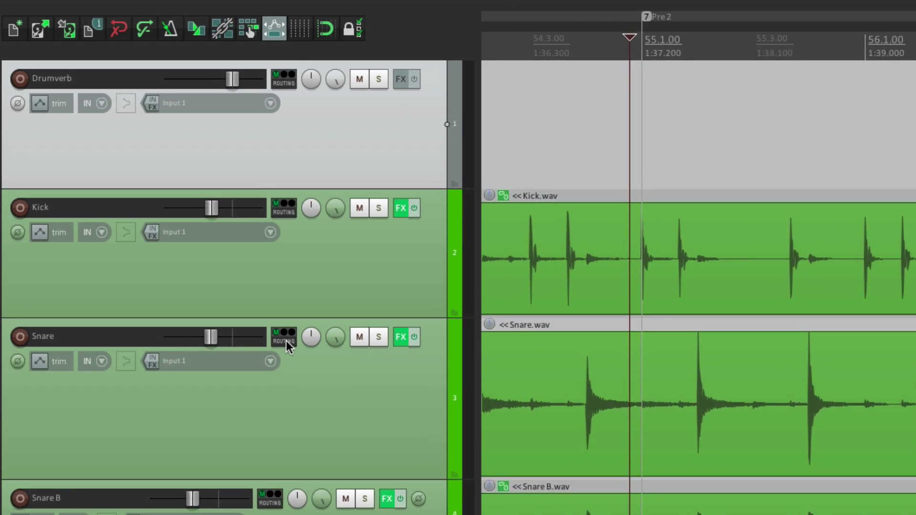
- Create a post-fader send from the Snare track to the Drumverb track with its level at -inf
{"action": "left_click_drag", "start_coordinate": [213, 255], "coordinate": [221, 176]}
{"action": "left_click_drag", "start_coordinate": [362, 145], "coordinate": [362, 144]}
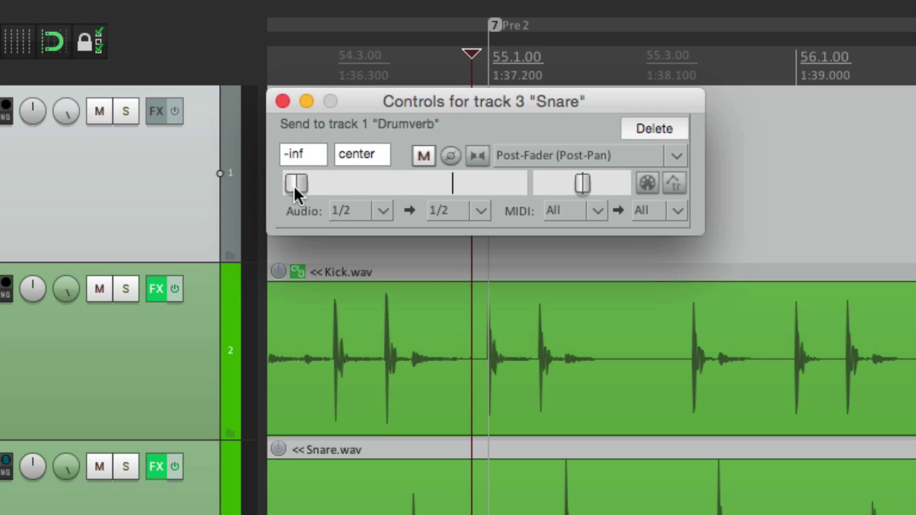
{"action": "mouse_move", "coordinate": [295, 185]}
{"action": "left_mouse_down"}
{"action": "mouse_move", "coordinate": [382, 187]}
{"action": "mouse_move", "coordinate": [283, 193]}
{"action": "left_mouse_up"}
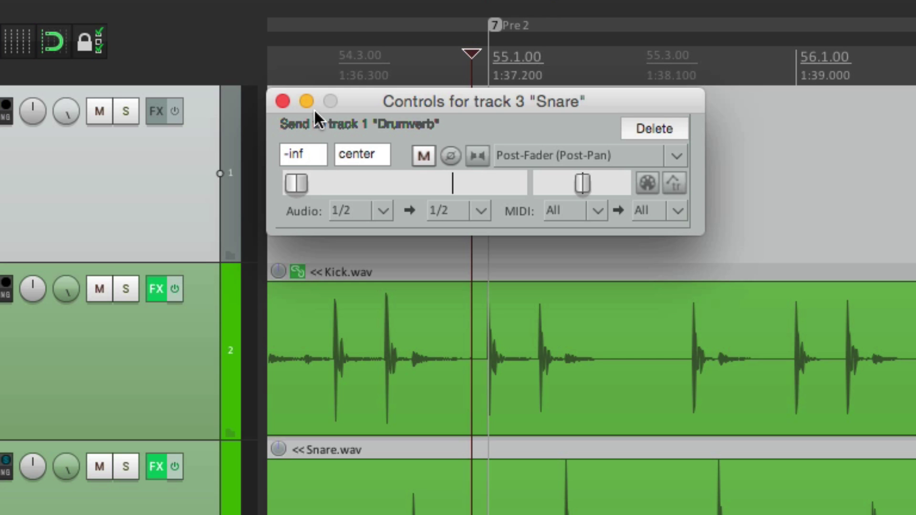
{"action": "left_click", "coordinate": [283, 101]}
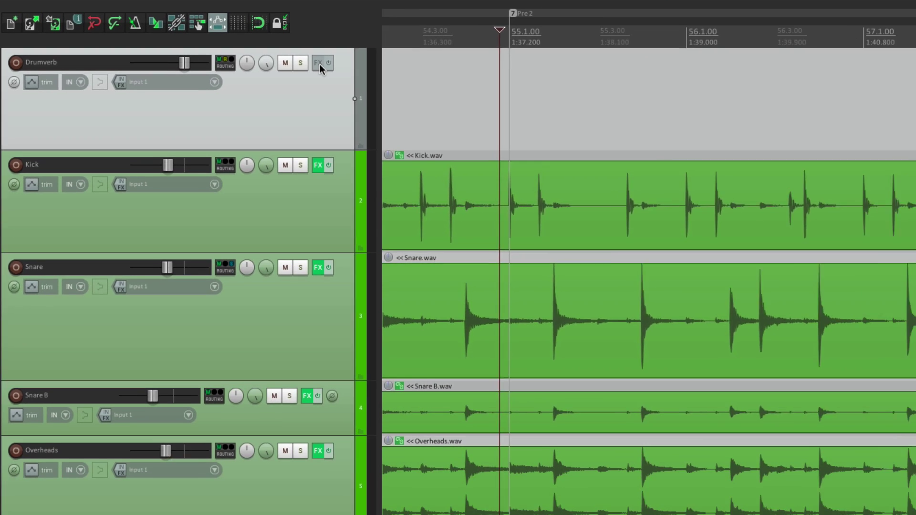
- Add the ReaVerb (Cockos) VST effect to the Drumverb track
{"action": "left_click", "coordinate": [430, 86]}
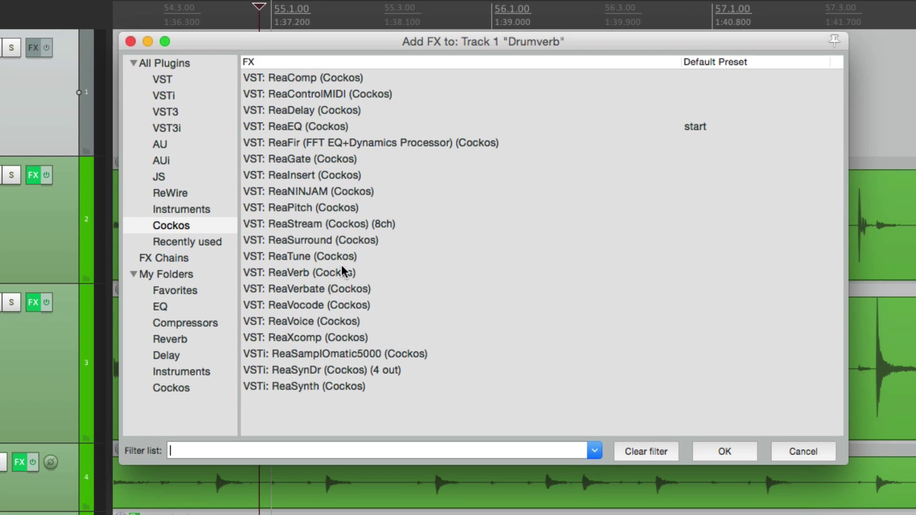
{"action": "left_click", "coordinate": [533, 228]}
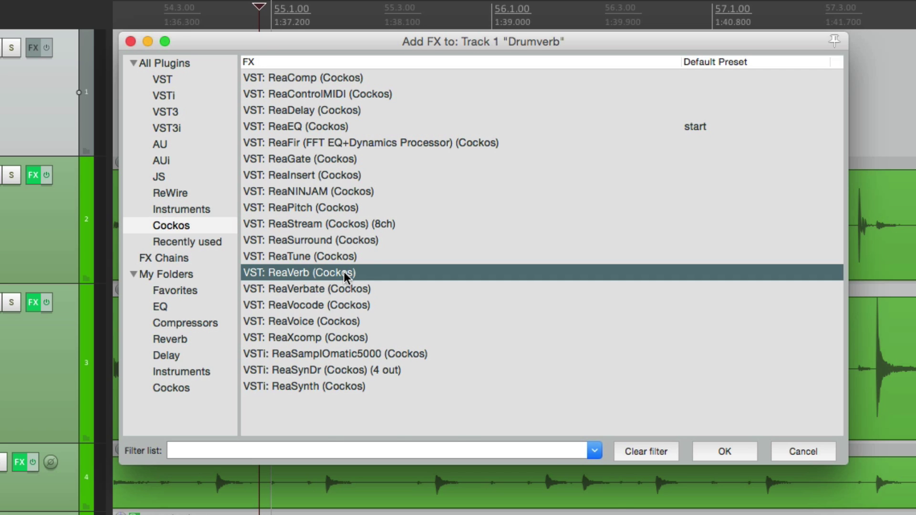
{"action": "double_click", "coordinate": [344, 271]}
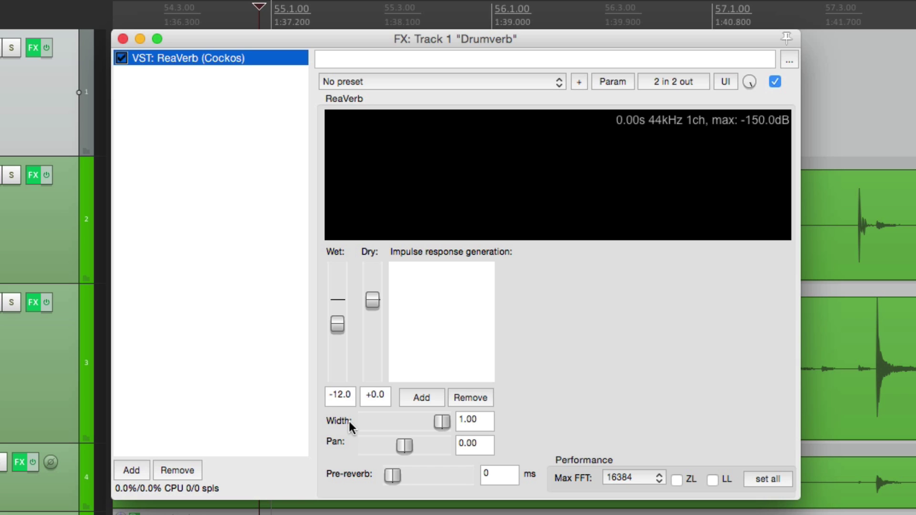
- Set ReaVerb's wet level to +0.0 and dry level to -inf, and add a Reverb Generator module
{"action": "double_click", "coordinate": [338, 324]}
{"action": "left_click_drag", "start_coordinate": [373, 300], "coordinate": [379, 356]}
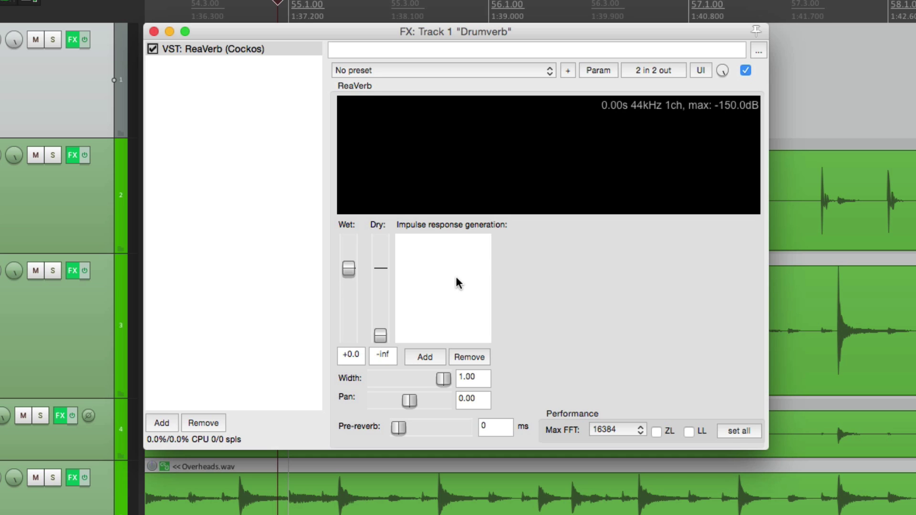
{"action": "left_click", "coordinate": [438, 363]}
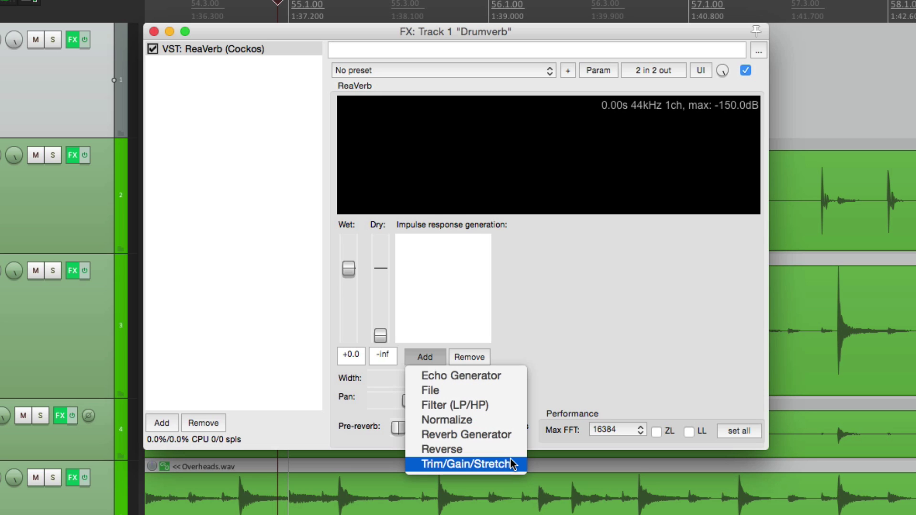
{"action": "left_click", "coordinate": [502, 434]}
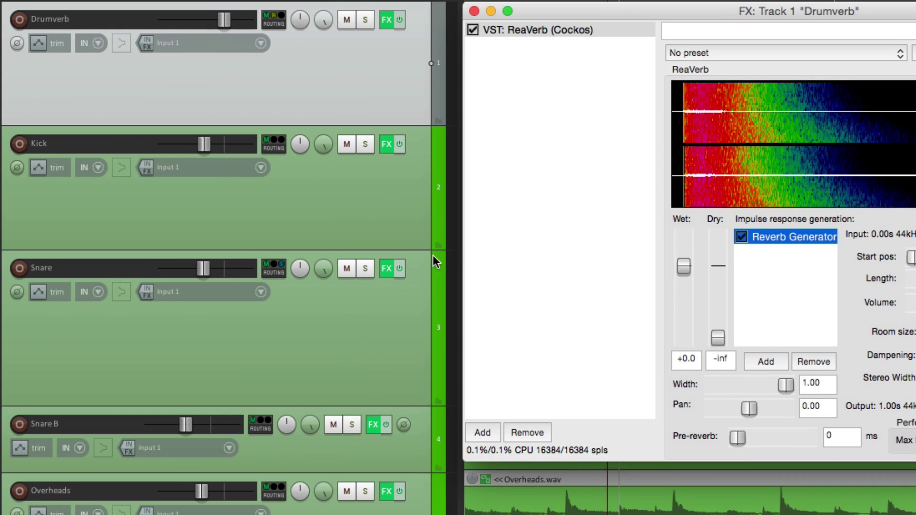
- Solo the Snare track and raise its send to Drumverb to about -1.46 dB in its routing
{"action": "left_click", "coordinate": [366, 269]}
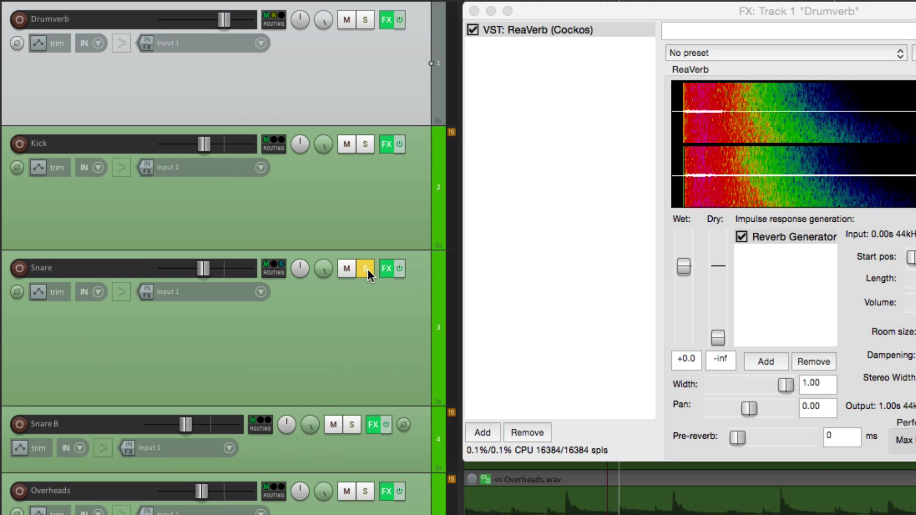
{"action": "left_click", "coordinate": [275, 271]}
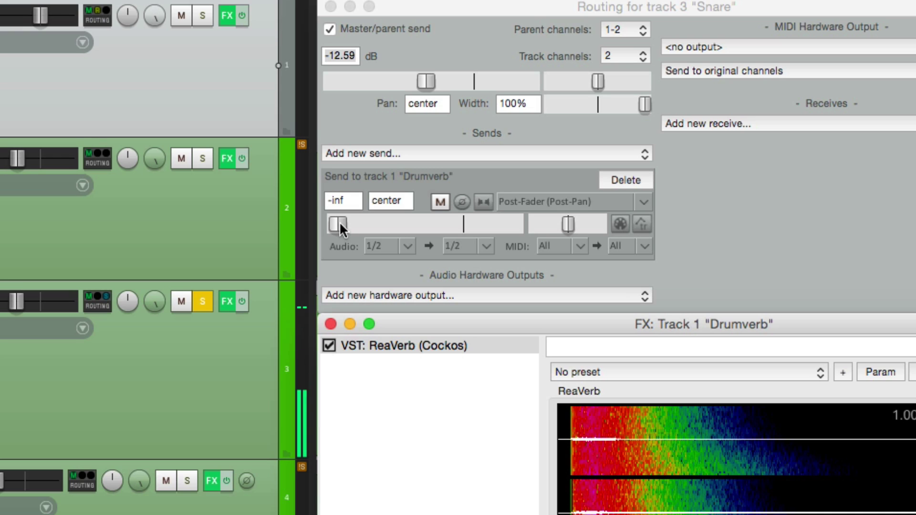
{"action": "left_click_drag", "start_coordinate": [339, 221], "coordinate": [460, 224]}
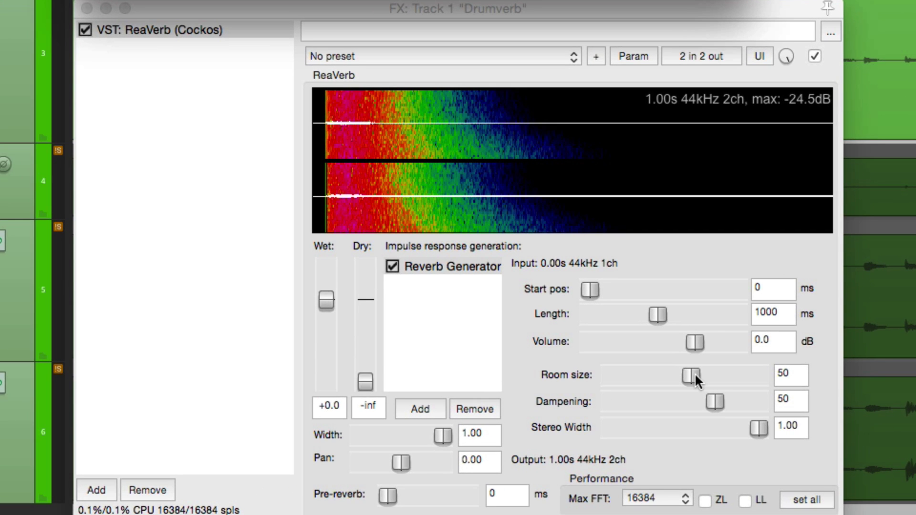
- Set the Reverb Generator's room size to 76 and lower the Snare's Drumverb send to about -7.78 dB
{"action": "left_click_drag", "start_coordinate": [695, 376], "coordinate": [744, 377]}
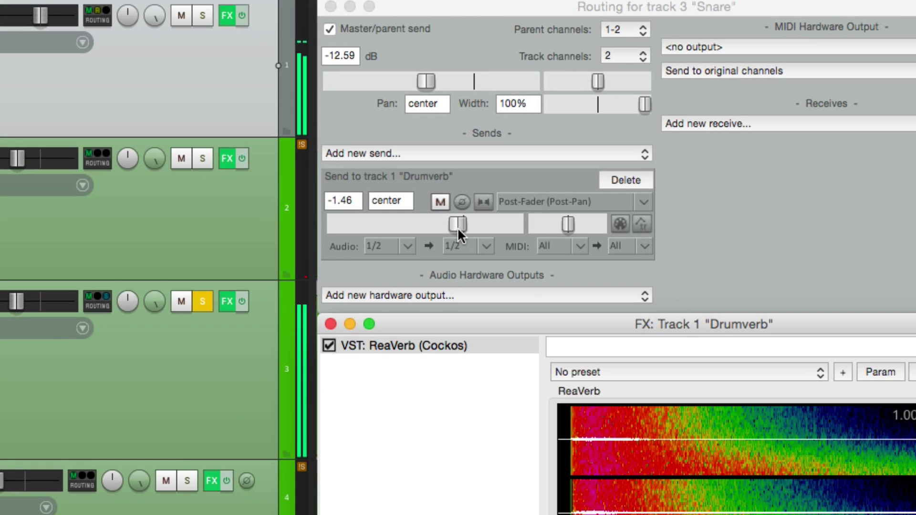
{"action": "left_click_drag", "start_coordinate": [454, 223], "coordinate": [432, 229]}
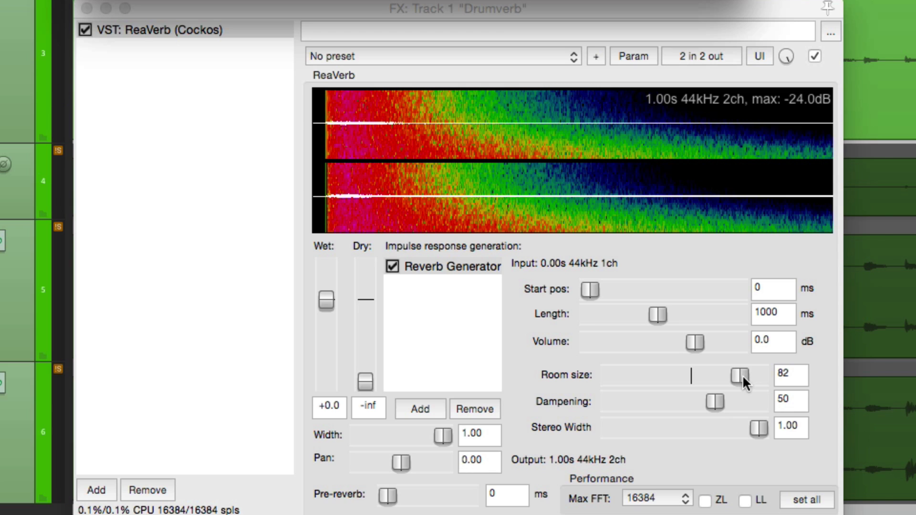
{"action": "left_click_drag", "start_coordinate": [742, 375], "coordinate": [734, 376]}
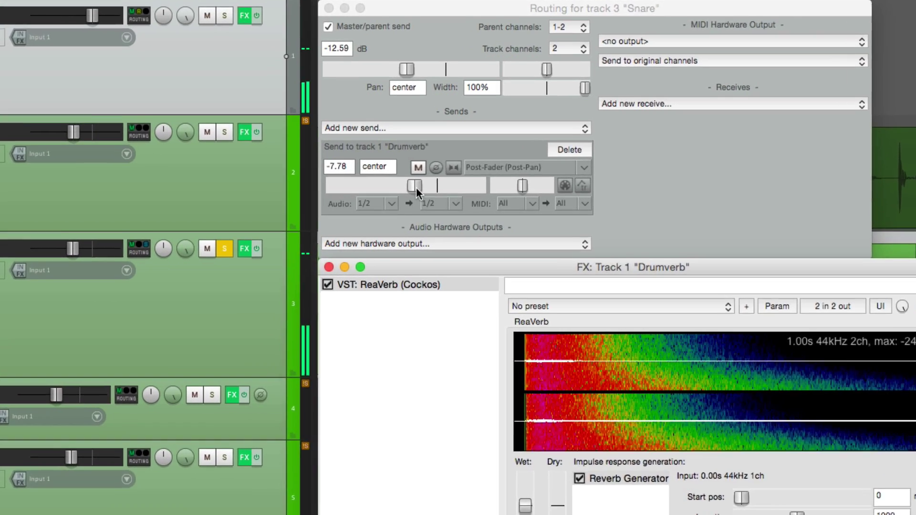
{"action": "left_click_drag", "start_coordinate": [391, 141], "coordinate": [359, 145]}
{"action": "left_click_drag", "start_coordinate": [383, 233], "coordinate": [437, 233]}
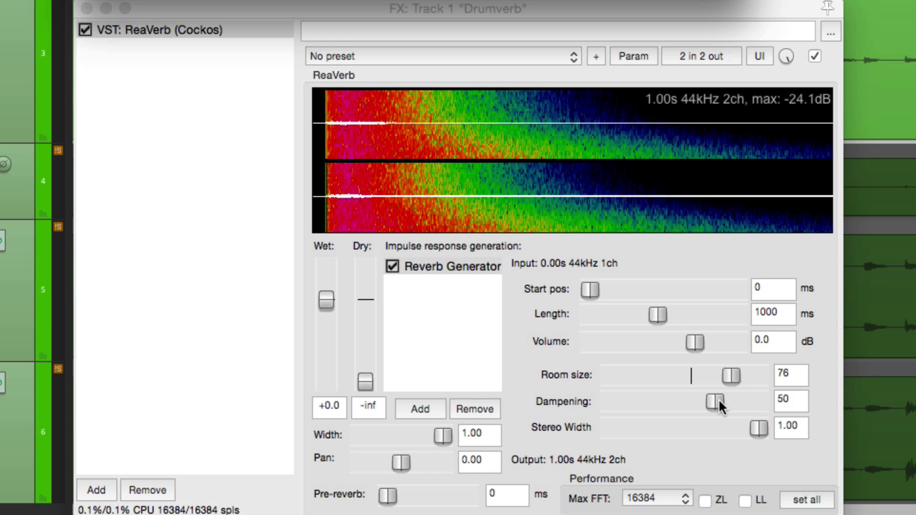
- Set the Reverb Generator's dampening to 77 and its length to 210 ms while auditioning the Snare send
{"action": "left_click_drag", "start_coordinate": [717, 399], "coordinate": [742, 403]}
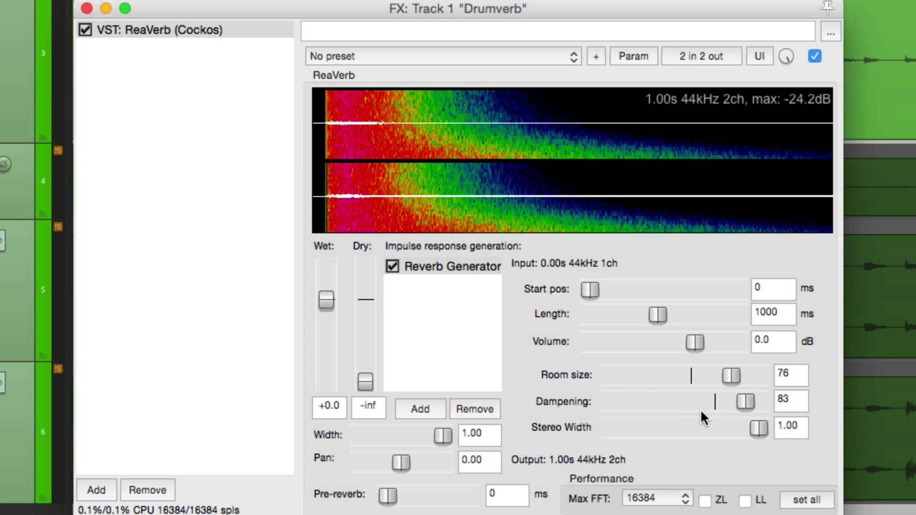
{"action": "left_click_drag", "start_coordinate": [745, 401], "coordinate": [740, 402]}
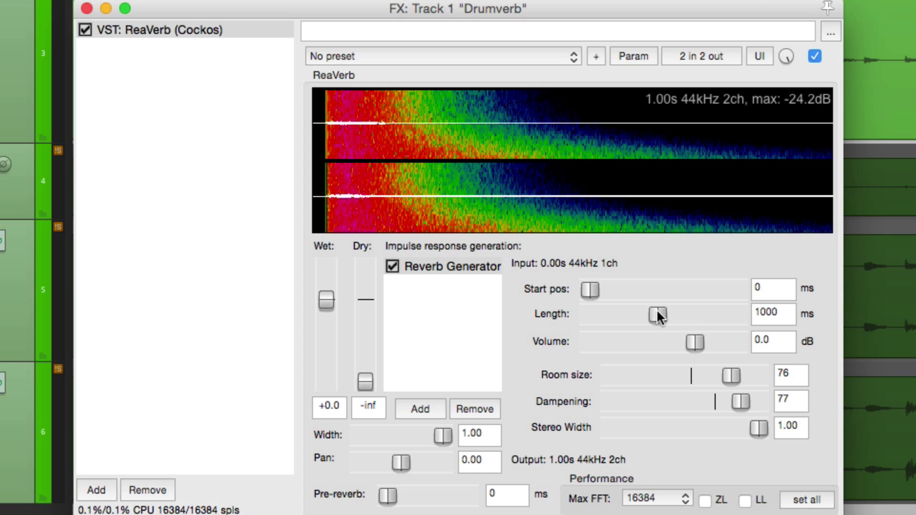
{"action": "left_click_drag", "start_coordinate": [657, 312], "coordinate": [631, 333]}
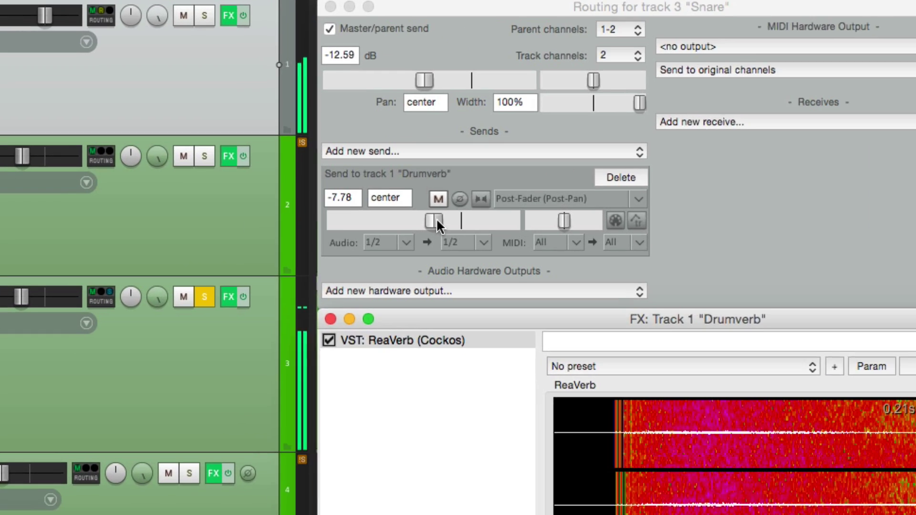
{"action": "left_click_drag", "start_coordinate": [396, 143], "coordinate": [400, 143]}
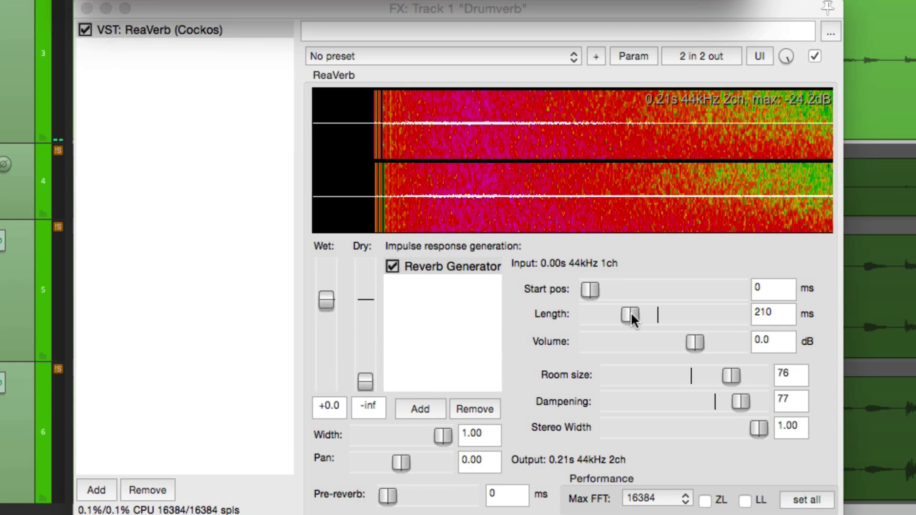
- Try the Reverb Generator's length at 3158 ms, reset it to 999 ms, and set the Snare's Drumverb send to about -8.42 dB
{"action": "left_click_drag", "start_coordinate": [631, 314], "coordinate": [690, 317]}
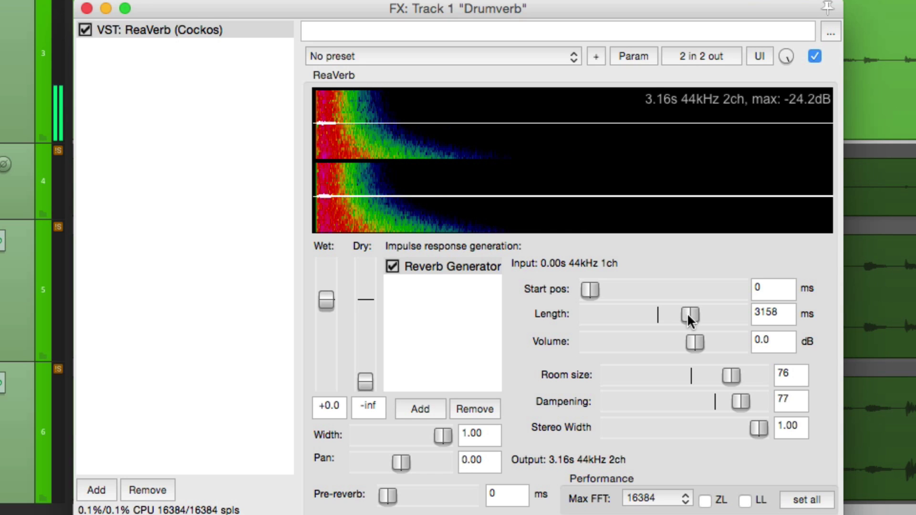
{"action": "double_click", "coordinate": [687, 314]}
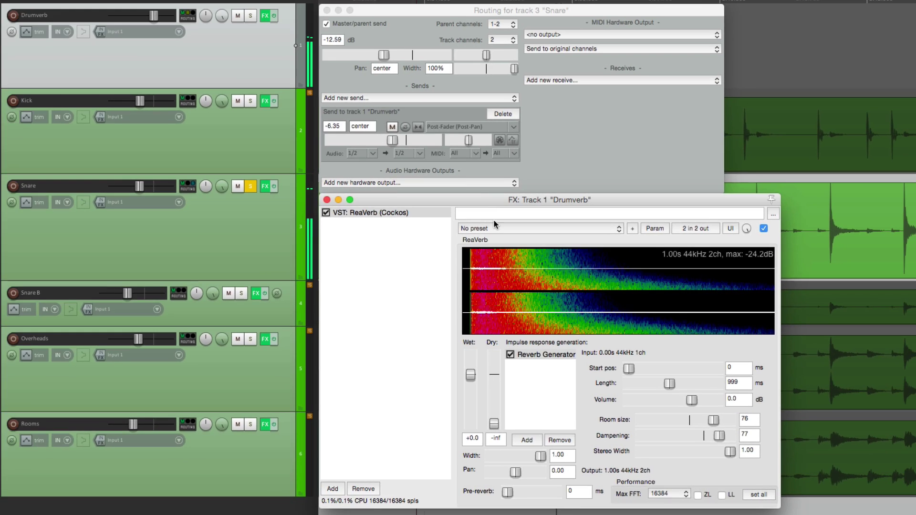
{"action": "left_click_drag", "start_coordinate": [392, 138], "coordinate": [340, 141]}
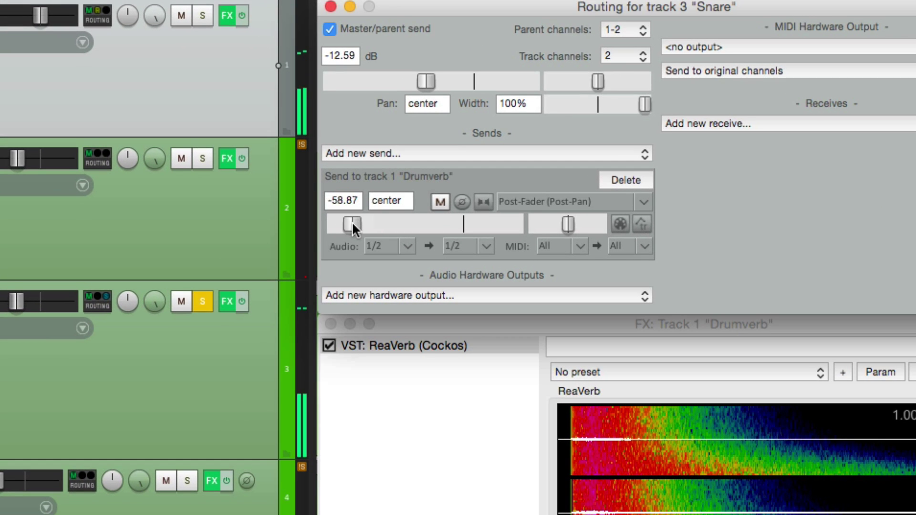
{"action": "left_click_drag", "start_coordinate": [353, 225], "coordinate": [434, 224]}
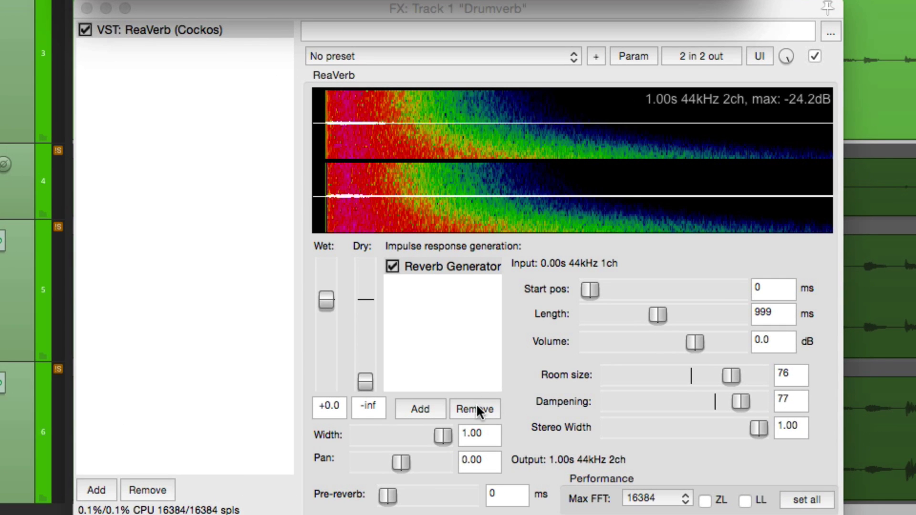
- Replace the Reverb Generator with a File module loading A Plate.aif from the Lexicon 480L folder, and lower the Snare's Drumverb send
{"action": "left_click", "coordinate": [476, 409]}
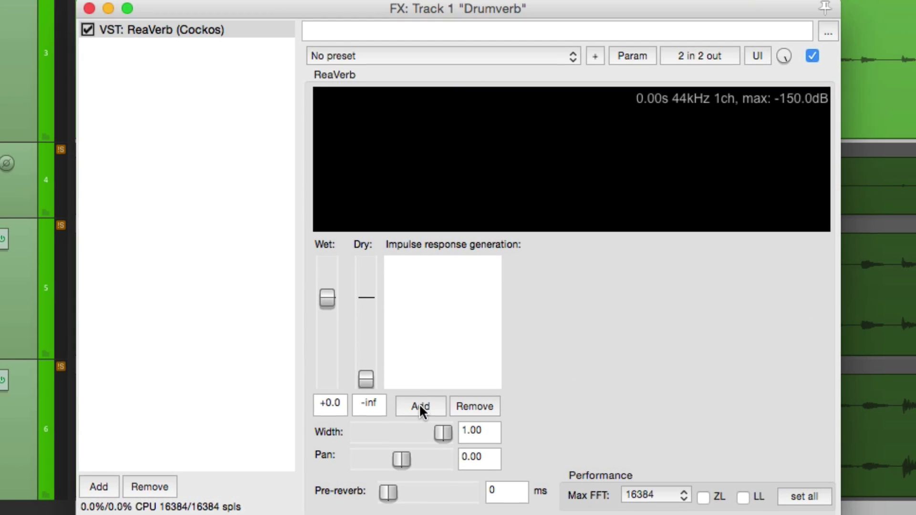
{"action": "left_click", "coordinate": [420, 408]}
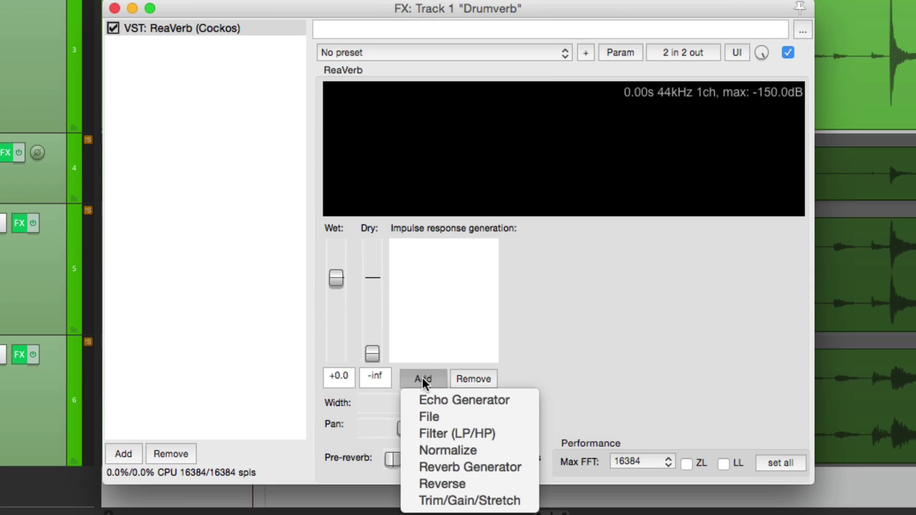
{"action": "left_click", "coordinate": [407, 420]}
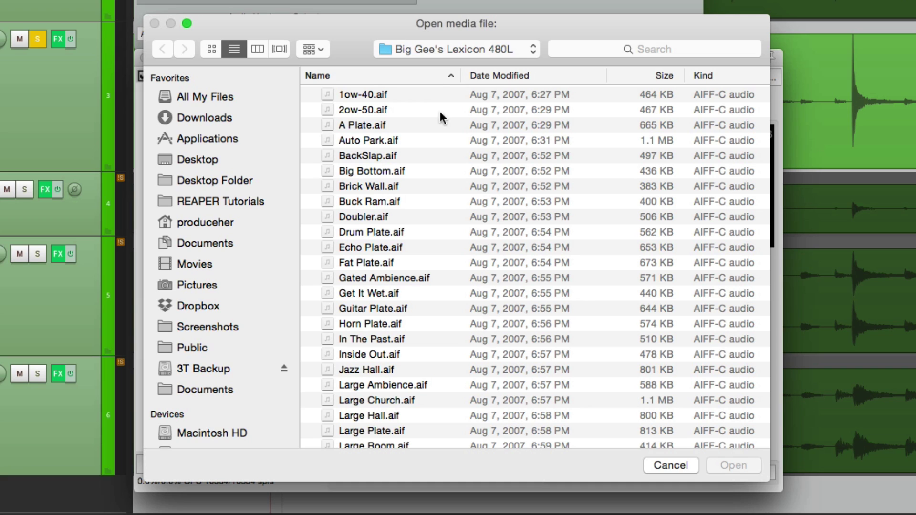
{"action": "left_click", "coordinate": [418, 129]}
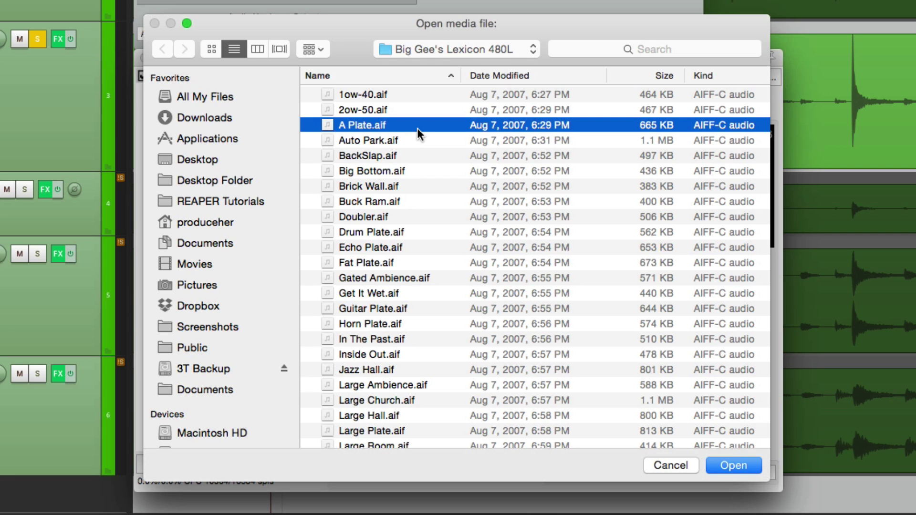
{"action": "key", "text": "Return"}
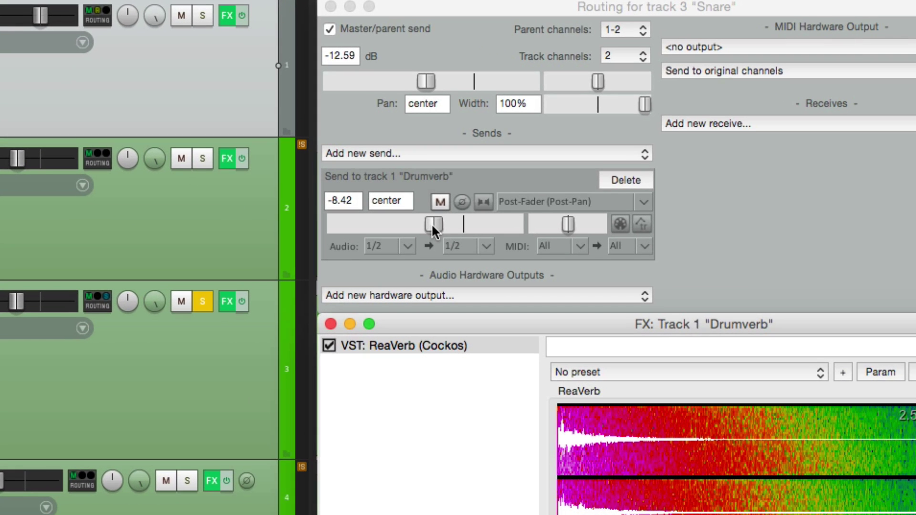
{"action": "left_click_drag", "start_coordinate": [399, 163], "coordinate": [364, 161]}
{"action": "mouse_move", "coordinate": [382, 221]}
{"action": "left_mouse_down"}
{"action": "mouse_move", "coordinate": [327, 221]}
{"action": "mouse_move", "coordinate": [411, 221]}
{"action": "mouse_move", "coordinate": [396, 220]}
{"action": "left_mouse_up"}
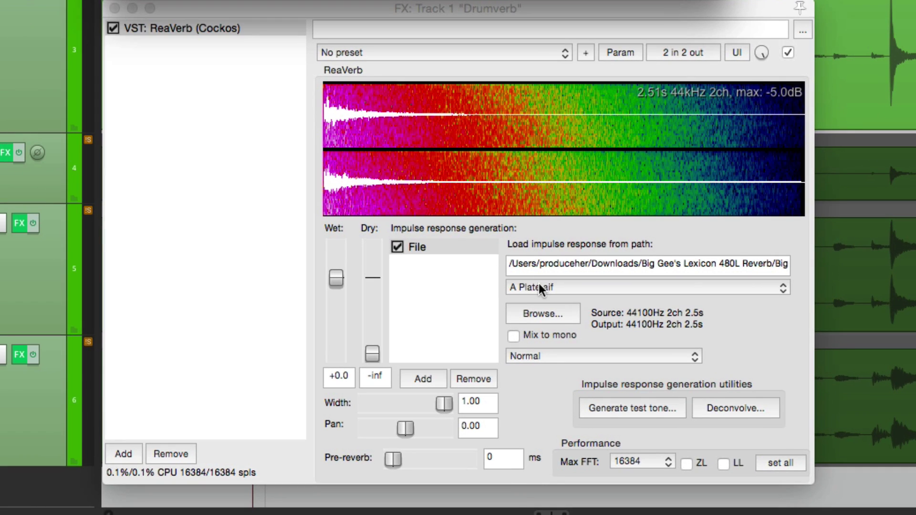
- Switch the impulse response to Brick Wall.aif and audition it with the Snare's Drumverb send around -13.20 dB
{"action": "left_click", "coordinate": [539, 284]}
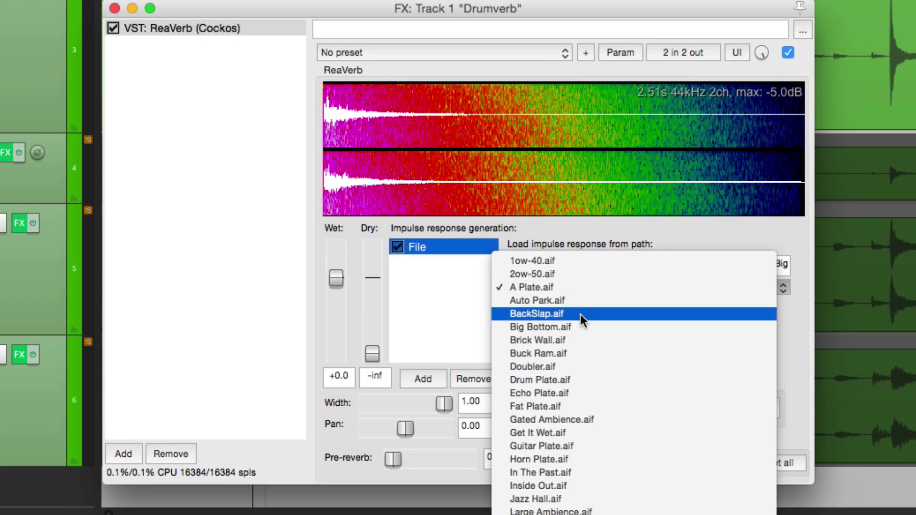
{"action": "left_click", "coordinate": [580, 338]}
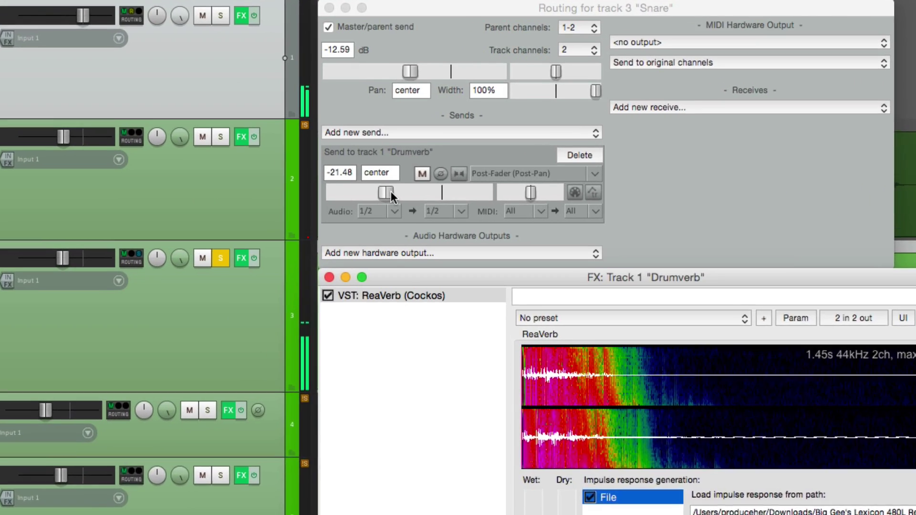
{"action": "left_click_drag", "start_coordinate": [370, 140], "coordinate": [382, 140]}
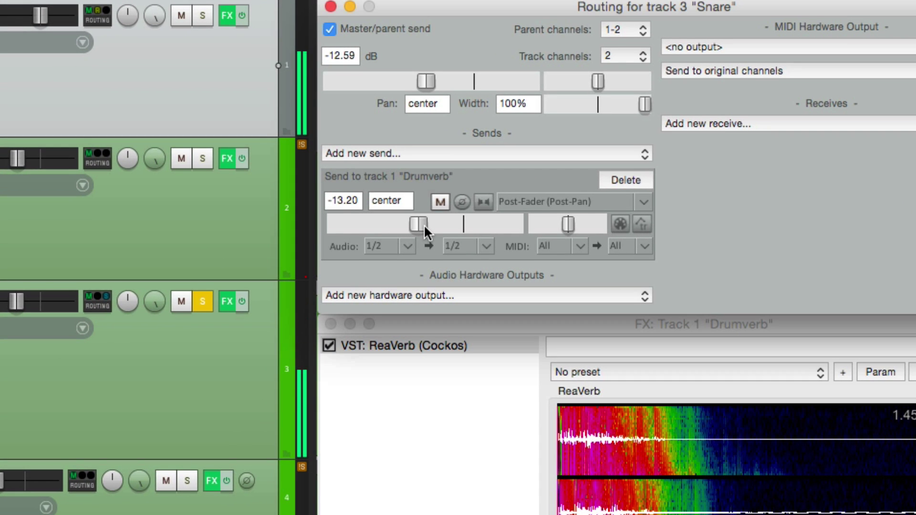
{"action": "left_click_drag", "start_coordinate": [423, 224], "coordinate": [414, 225]}
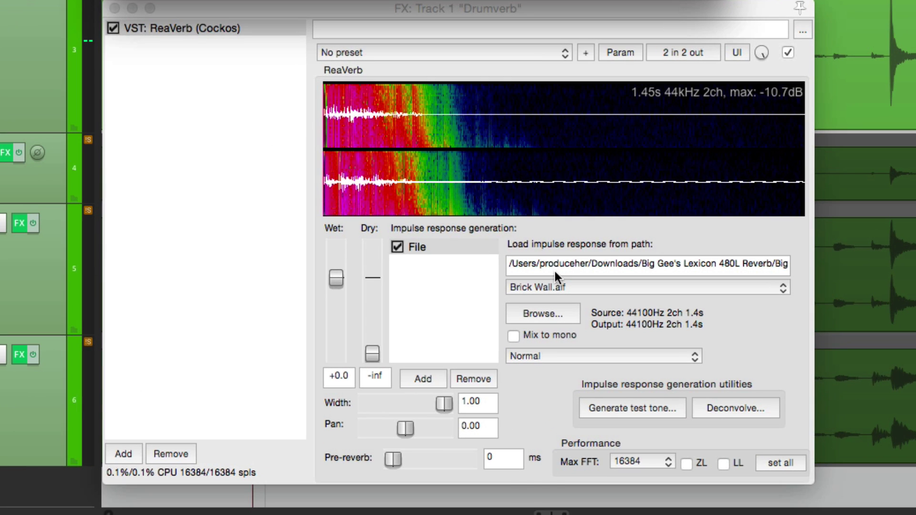
- Switch the impulse response to Drum Plate.aif and set the Snare's Drumverb send to about -16.07 dB
{"action": "left_click", "coordinate": [555, 286]}
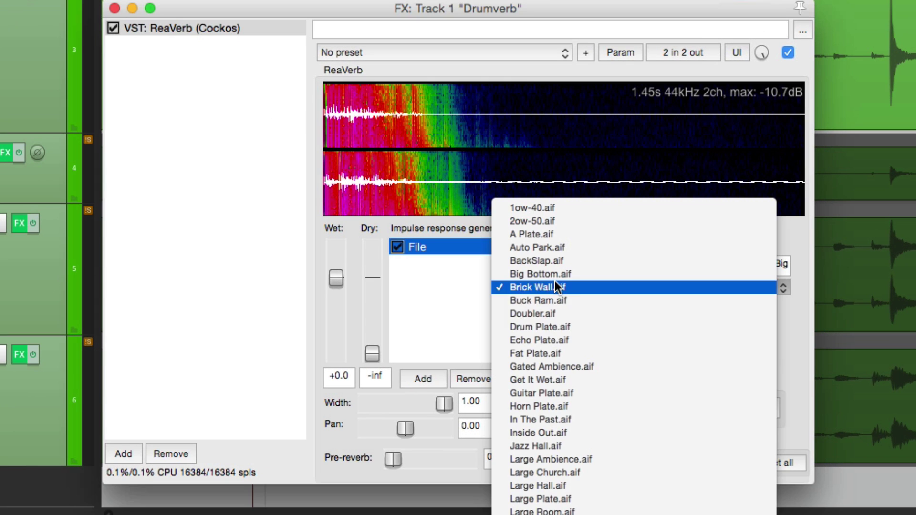
{"action": "left_click", "coordinate": [589, 328]}
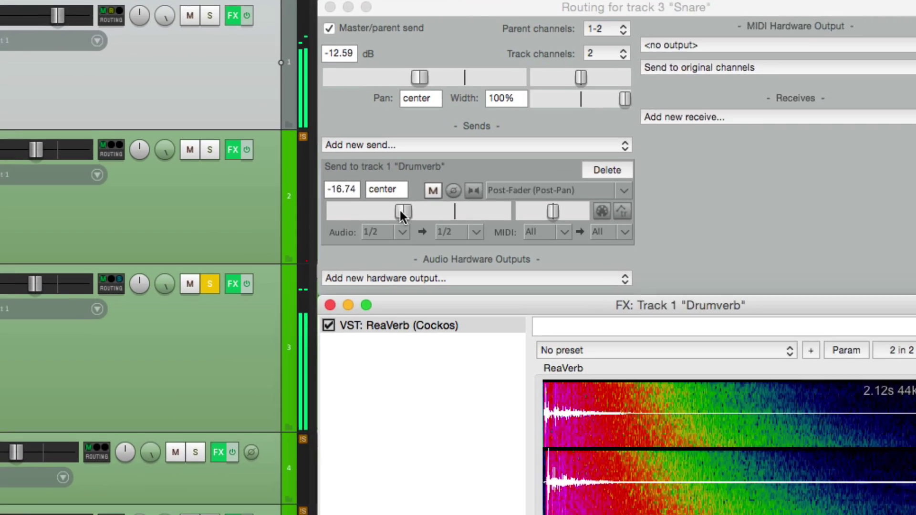
{"action": "mouse_move", "coordinate": [373, 143]}
{"action": "left_mouse_down"}
{"action": "mouse_move", "coordinate": [354, 141]}
{"action": "mouse_move", "coordinate": [373, 142]}
{"action": "left_mouse_up"}
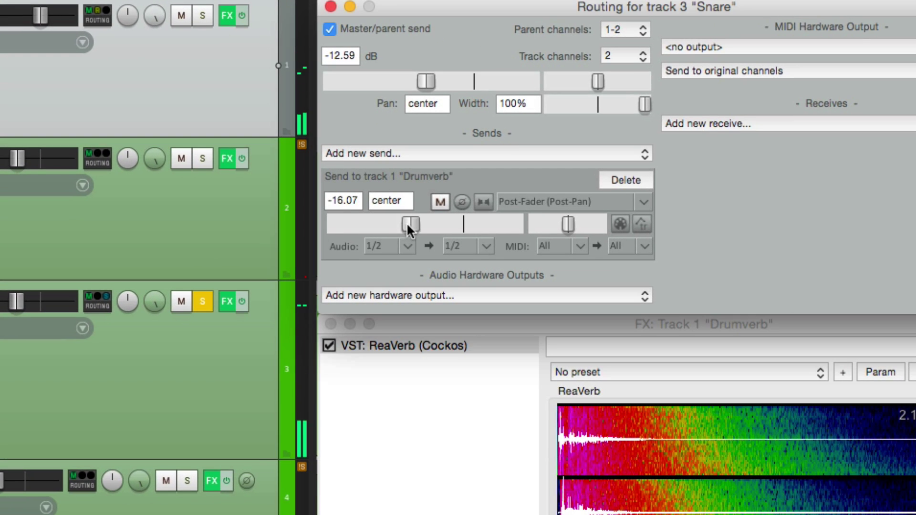
{"action": "left_click_drag", "start_coordinate": [406, 222], "coordinate": [410, 224]}
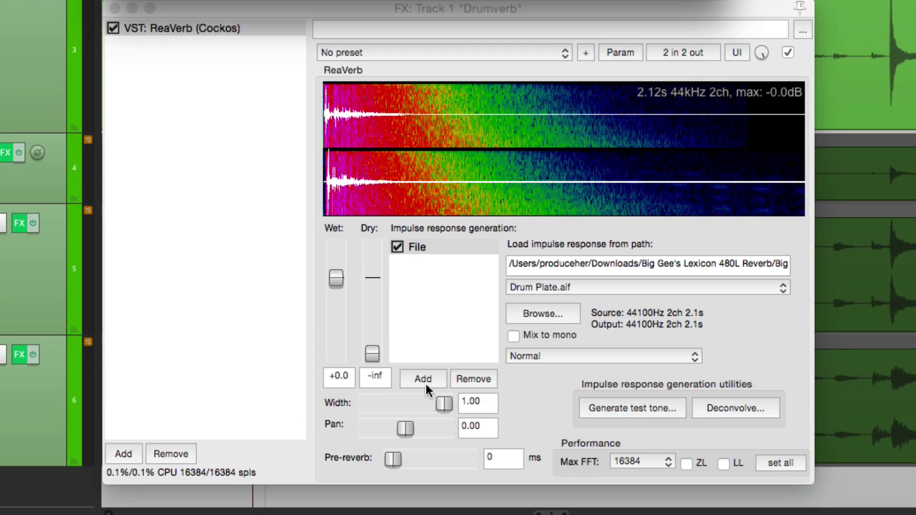
- Add a Filter (LP/HP) module to the impulse response chain and set its lowpass to 9468
{"action": "left_click", "coordinate": [423, 381]}
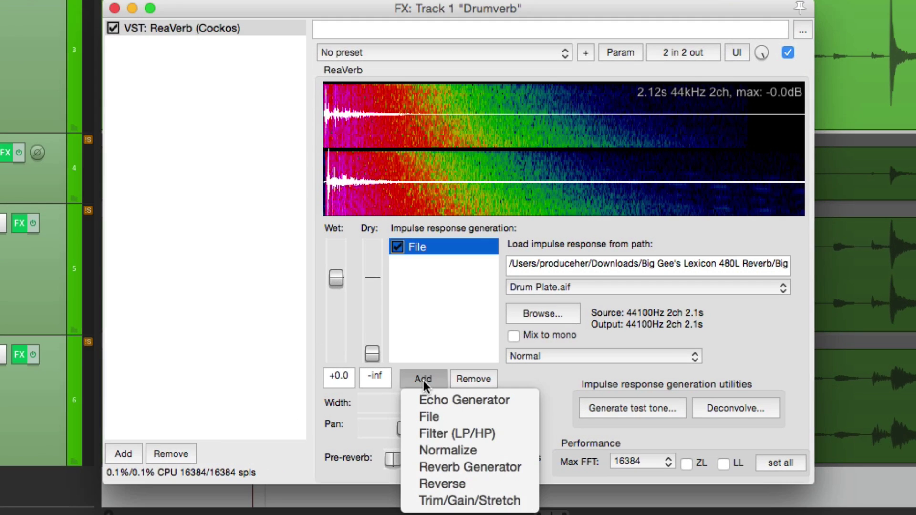
{"action": "left_click", "coordinate": [407, 434]}
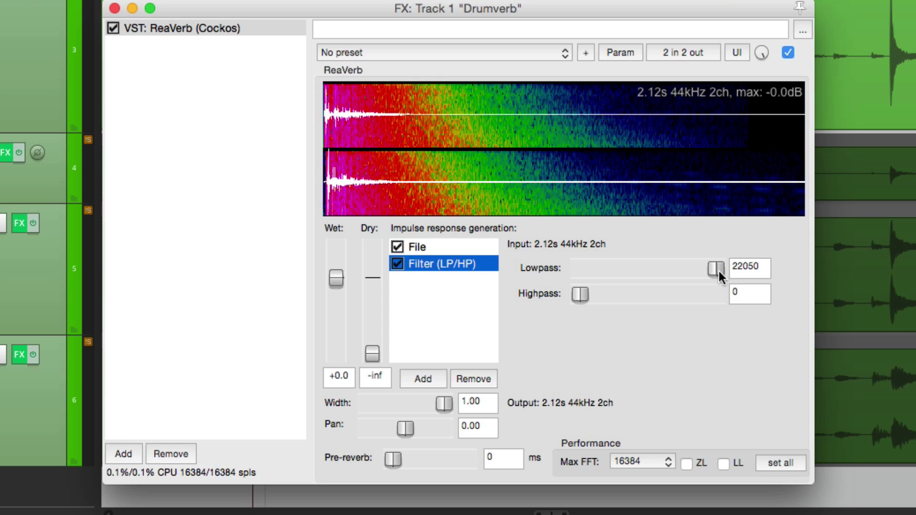
{"action": "left_click_drag", "start_coordinate": [716, 274], "coordinate": [688, 273]}
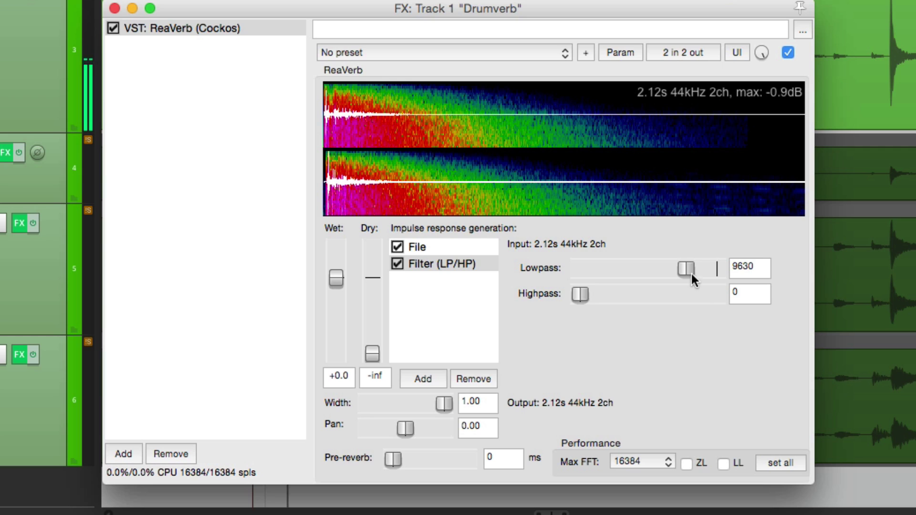
{"action": "mouse_move", "coordinate": [687, 274]}
{"action": "left_mouse_down"}
{"action": "mouse_move", "coordinate": [721, 280]}
{"action": "mouse_move", "coordinate": [715, 270]}
{"action": "mouse_move", "coordinate": [687, 272]}
{"action": "left_mouse_up"}
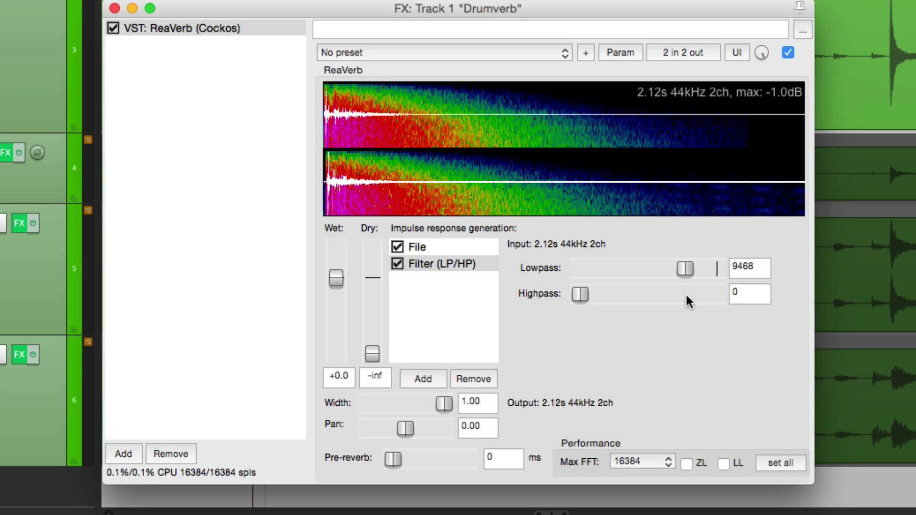
- Add a Trim/Gain/Stretch module with its stretch at 0.38, and raise the Snare's Drumverb send to about -0.61 dB
{"action": "left_click", "coordinate": [432, 379]}
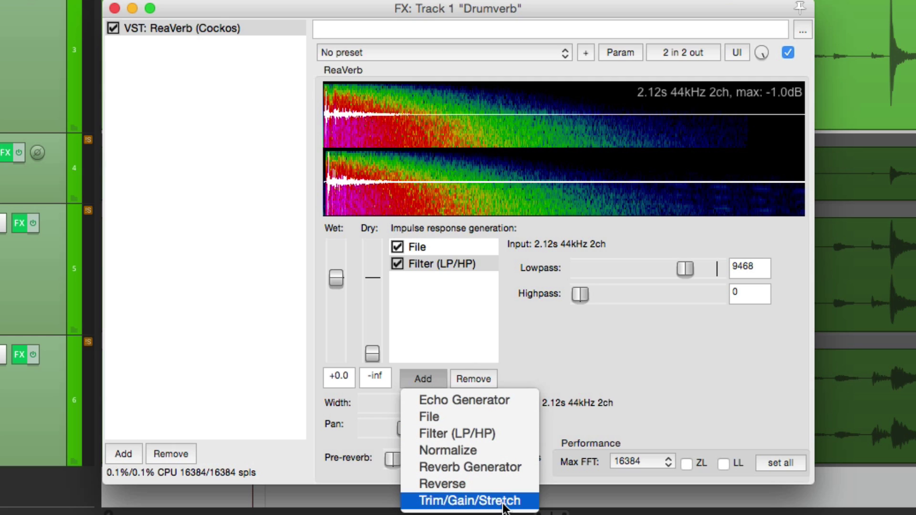
{"action": "left_click", "coordinate": [505, 507]}
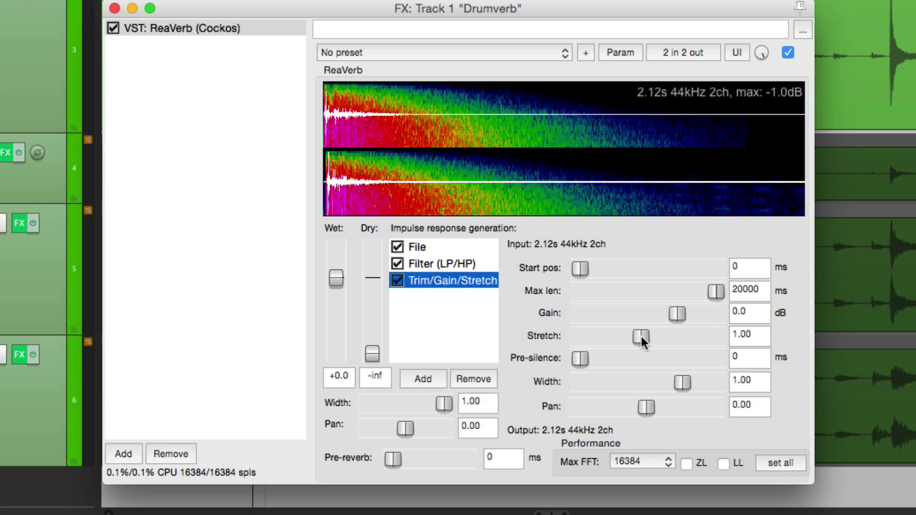
{"action": "left_click_drag", "start_coordinate": [641, 340], "coordinate": [667, 356]}
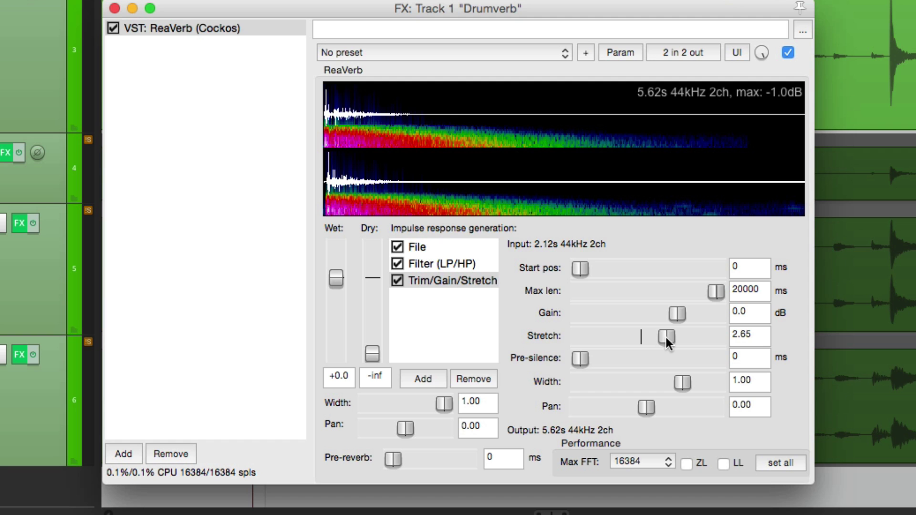
{"action": "left_click_drag", "start_coordinate": [667, 342], "coordinate": [623, 342]}
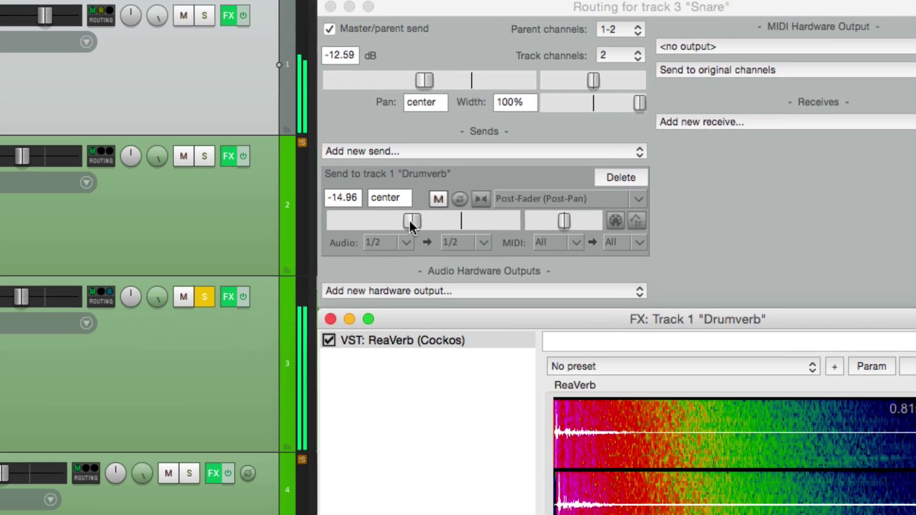
{"action": "left_click_drag", "start_coordinate": [409, 222], "coordinate": [457, 224]}
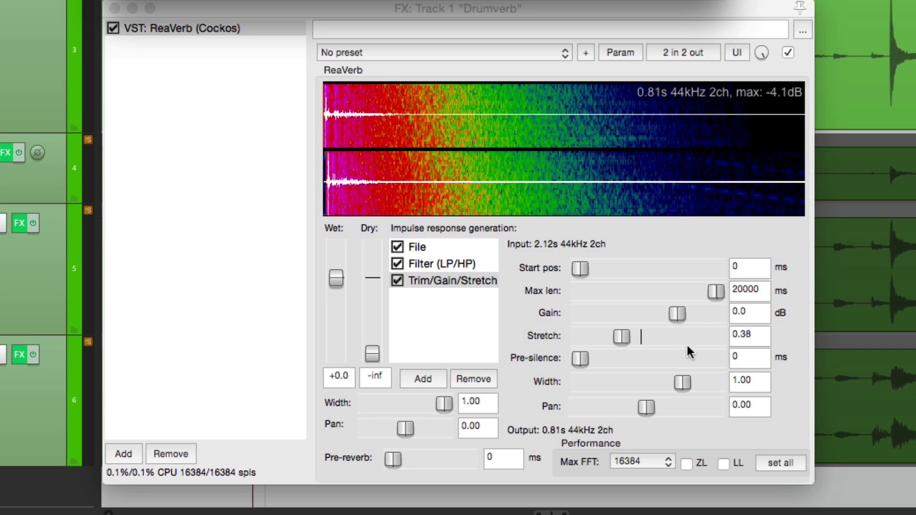
- Set the stretch to 0.88 and lower the Snare's Drumverb send to about -12.72 dB
{"action": "left_click_drag", "start_coordinate": [623, 337], "coordinate": [641, 343]}
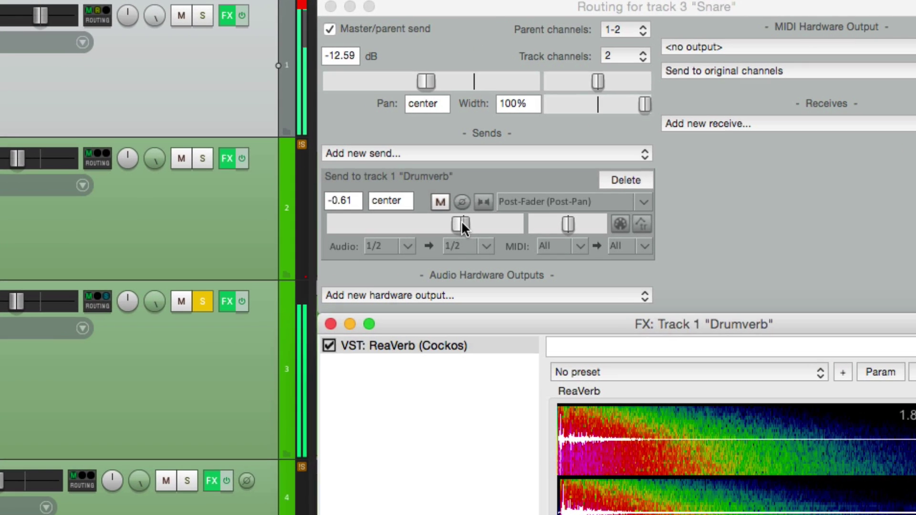
{"action": "left_click_drag", "start_coordinate": [406, 144], "coordinate": [391, 144]}
{"action": "left_click_drag", "start_coordinate": [437, 224], "coordinate": [415, 223]}
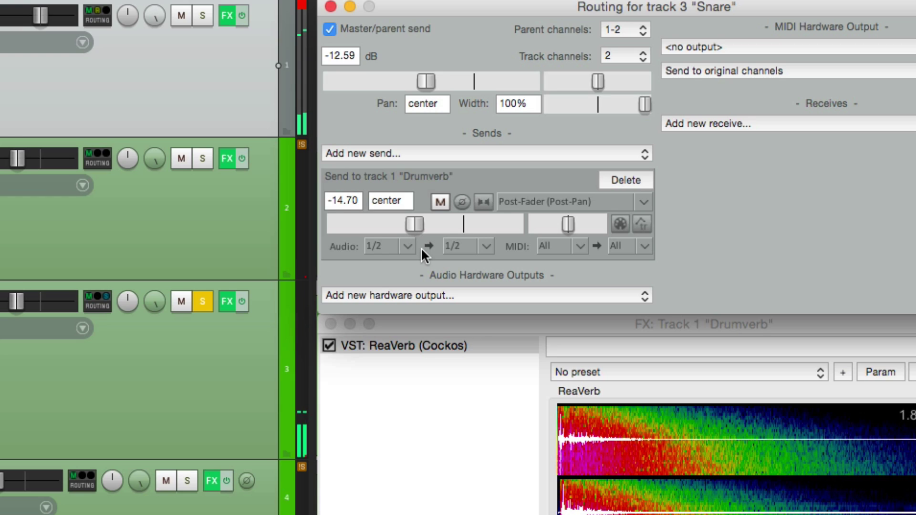
{"action": "left_click_drag", "start_coordinate": [412, 221], "coordinate": [418, 224]}
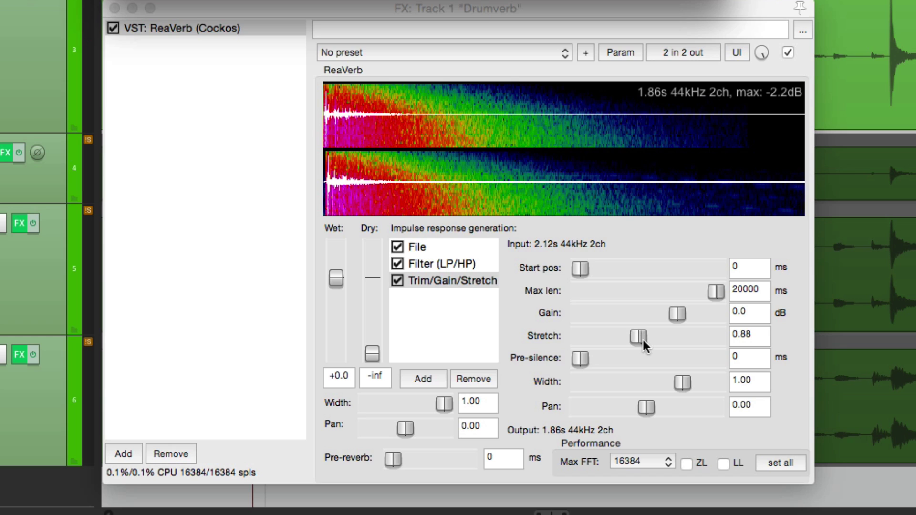
- Reset the stretch to 1.00 and set the Snare's Drumverb send to about -14.07 dB
{"action": "double_click", "coordinate": [639, 337]}
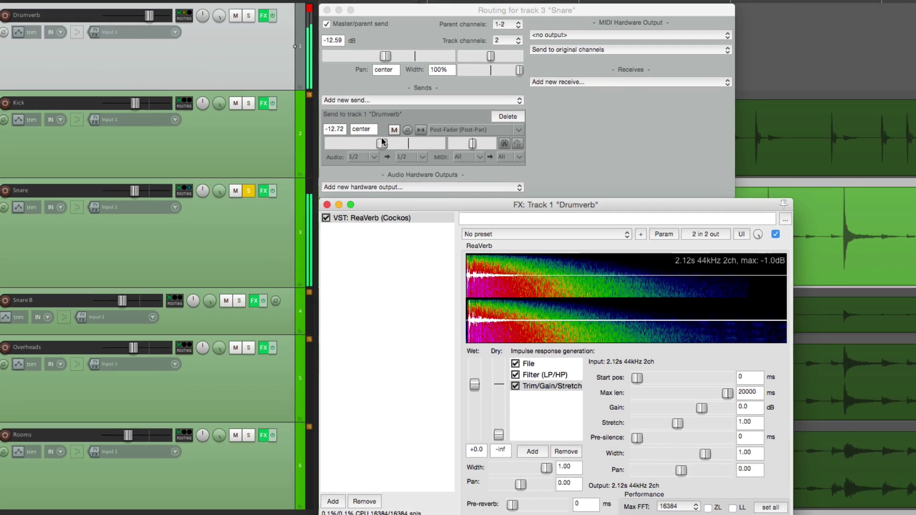
{"action": "left_click_drag", "start_coordinate": [382, 140], "coordinate": [378, 143]}
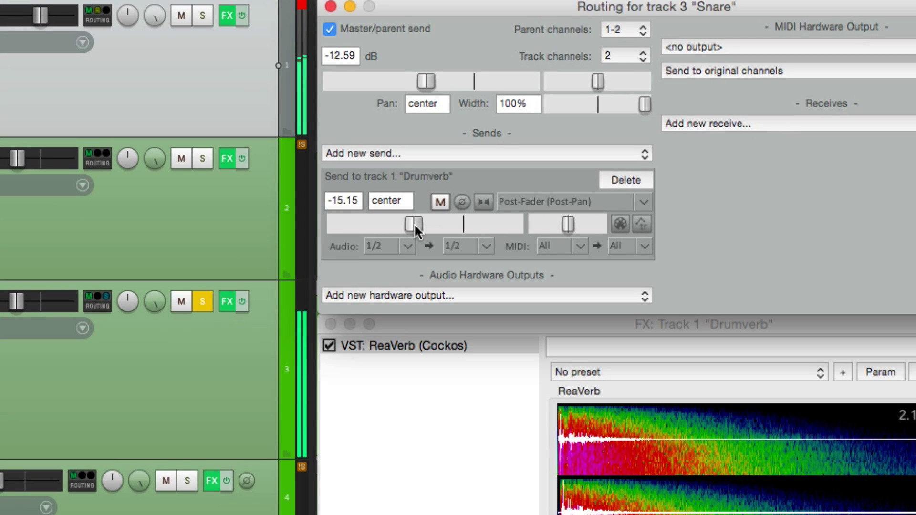
{"action": "left_click_drag", "start_coordinate": [414, 223], "coordinate": [416, 219]}
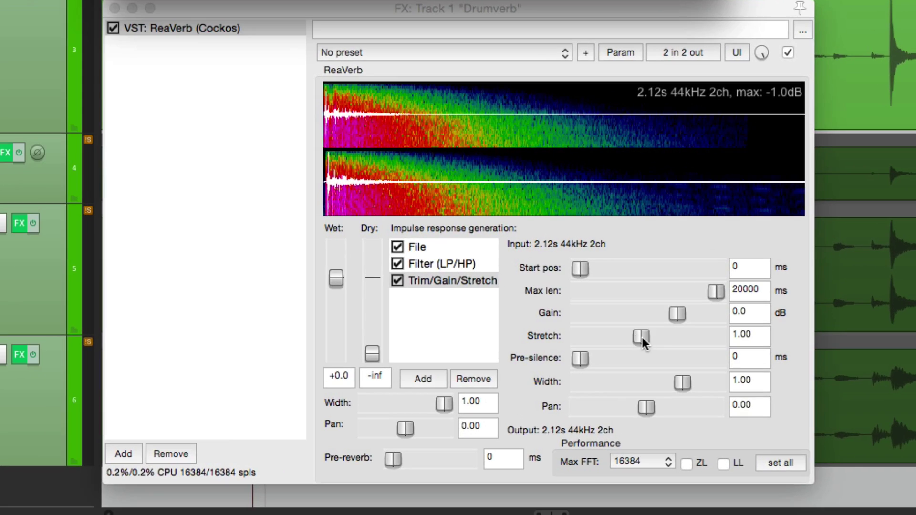
- Reduce the stretch slightly for an impulse of about 1.88 s, and fine-tune the Snare's Drumverb send while auditioning
{"action": "left_click_drag", "start_coordinate": [642, 337], "coordinate": [637, 355]}
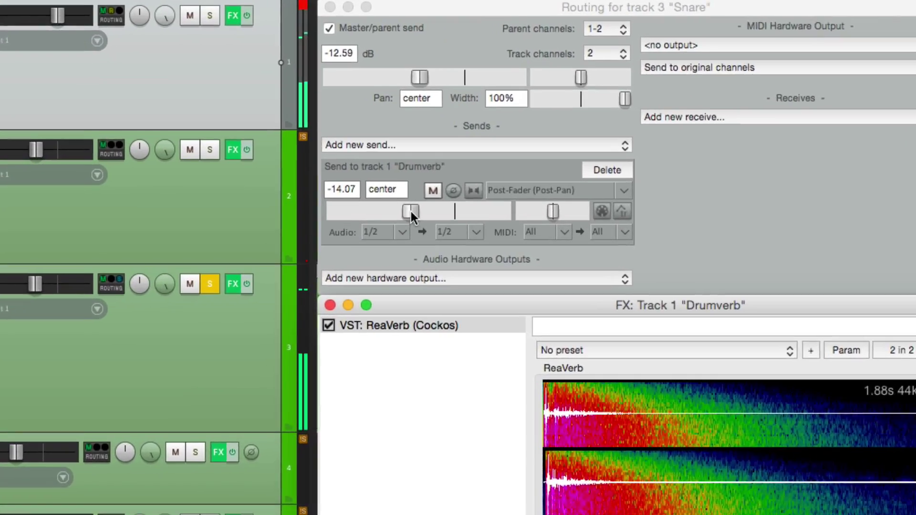
{"action": "left_click_drag", "start_coordinate": [361, 120], "coordinate": [366, 120]}
{"action": "left_click_drag", "start_coordinate": [424, 224], "coordinate": [419, 226]}
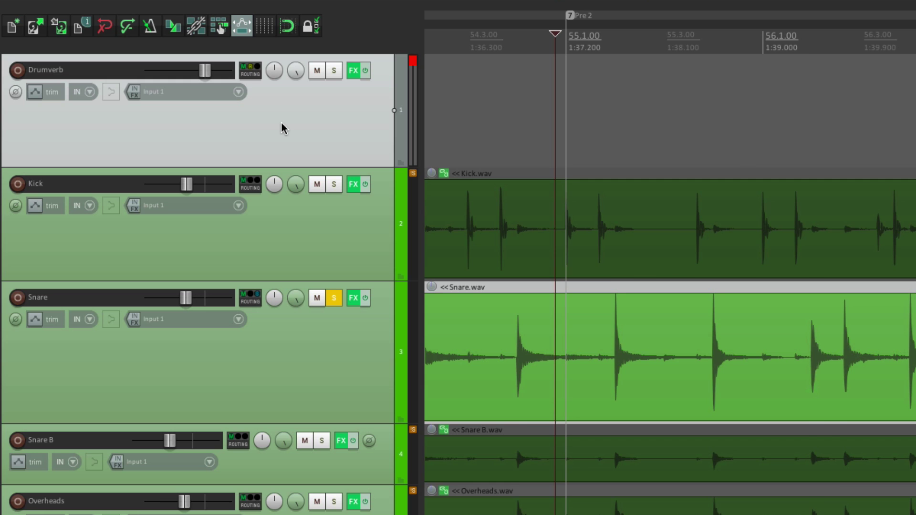
- Add sends from Kick, Snare B, Overheads and Rooms to Drumverb in the routing matrix and view the Kick send's controls
{"action": "key", "text": "alt+r"}
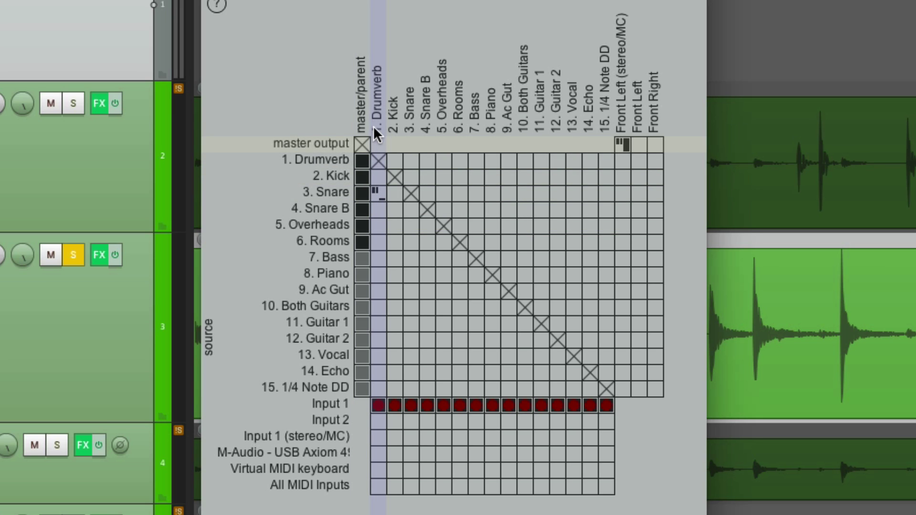
{"action": "left_click", "coordinate": [379, 177]}
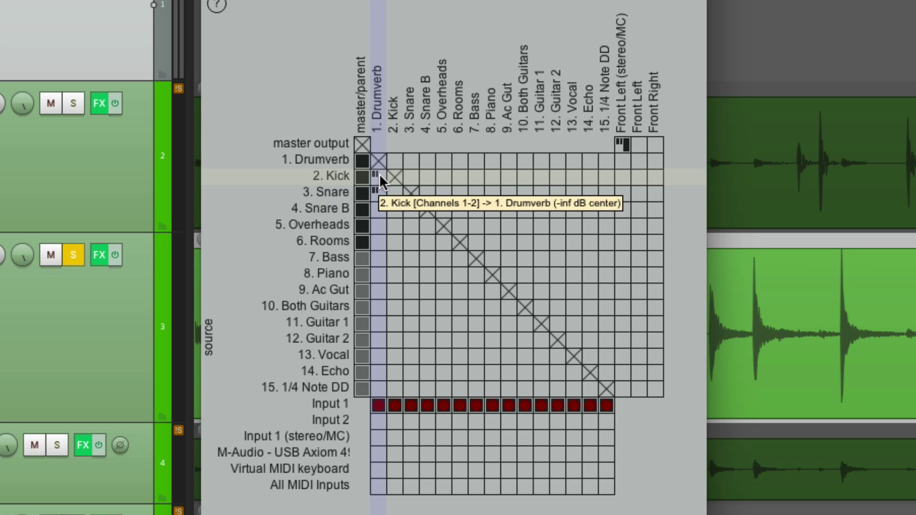
{"action": "left_click", "coordinate": [379, 210]}
{"action": "left_click", "coordinate": [378, 226]}
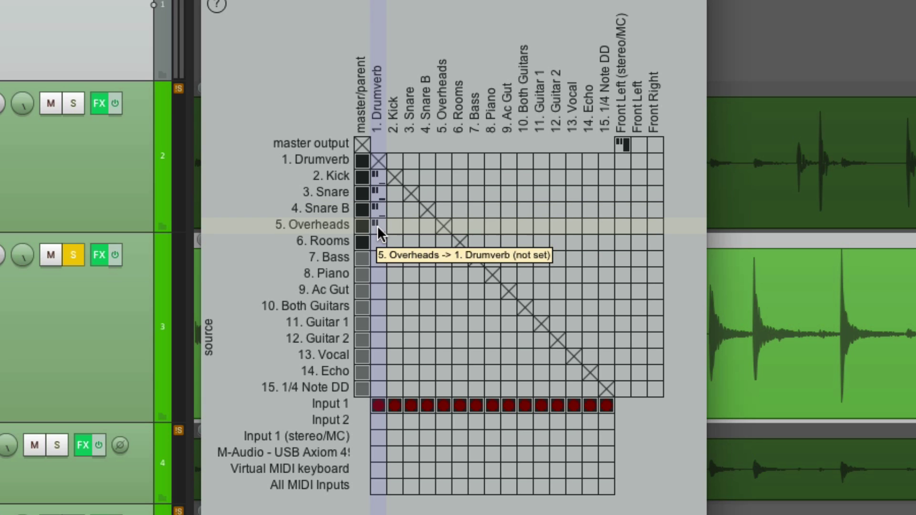
{"action": "left_click", "coordinate": [379, 242]}
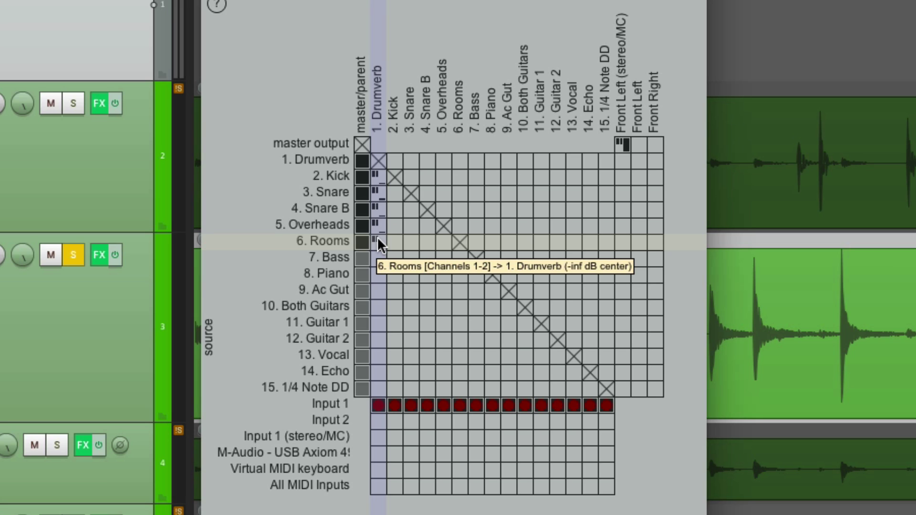
{"action": "right_click", "coordinate": [375, 178]}
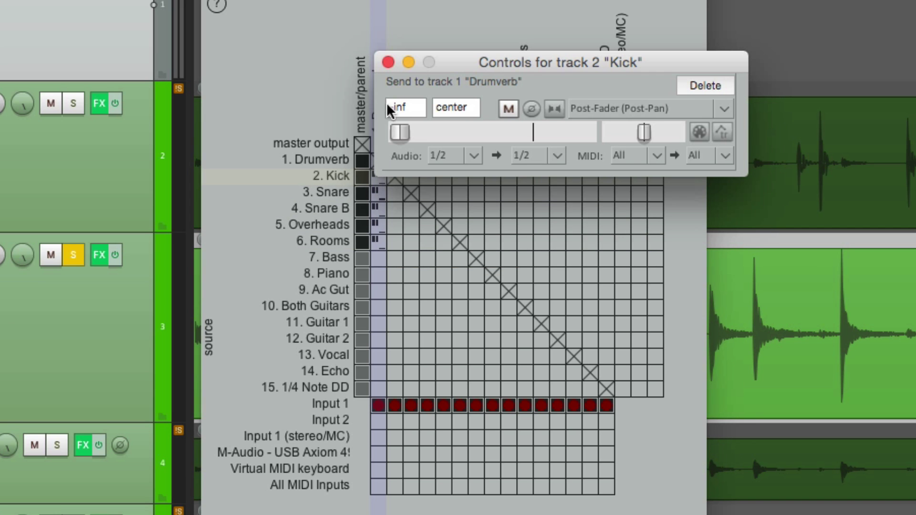
{"action": "left_click", "coordinate": [388, 62]}
{"action": "key", "text": "alt+r"}
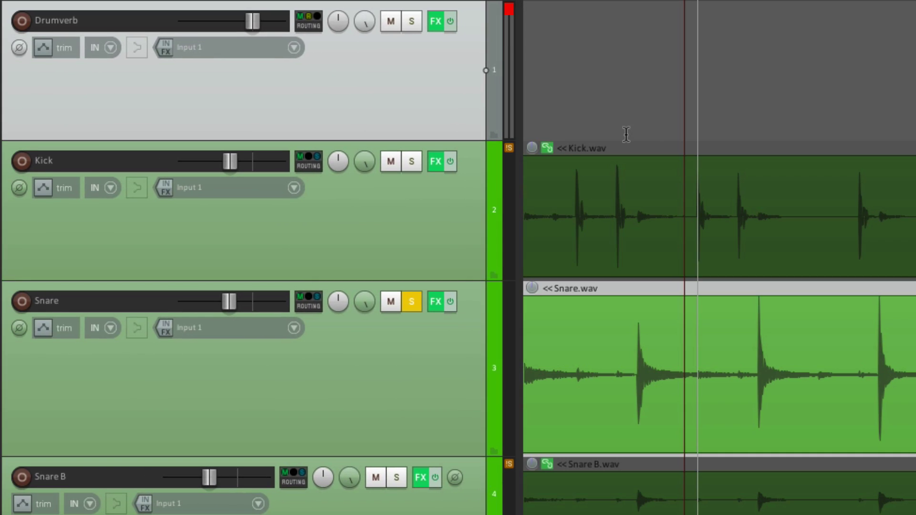
- Solo Kick instead of Snare and raise Drumverb's receive from Kick to about -25.43 dB
{"action": "left_click", "coordinate": [414, 300]}
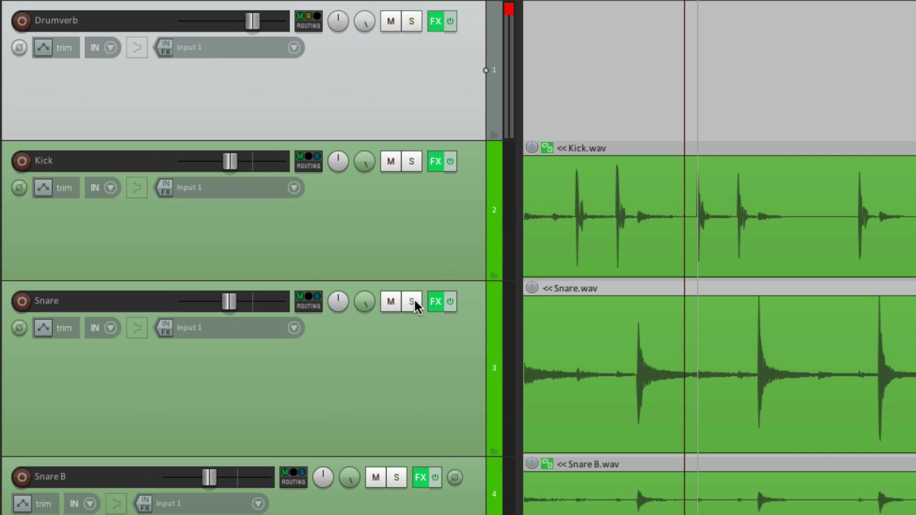
{"action": "left_click", "coordinate": [411, 163]}
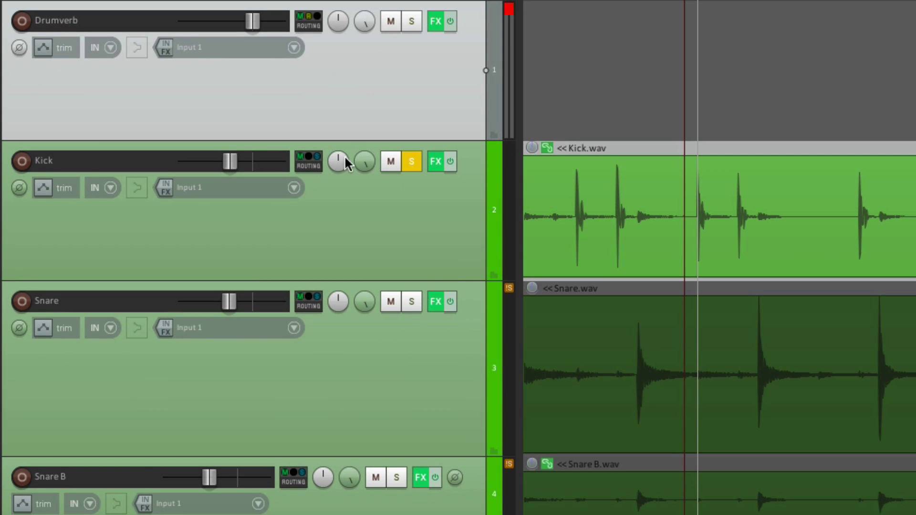
{"action": "left_click", "coordinate": [313, 161]}
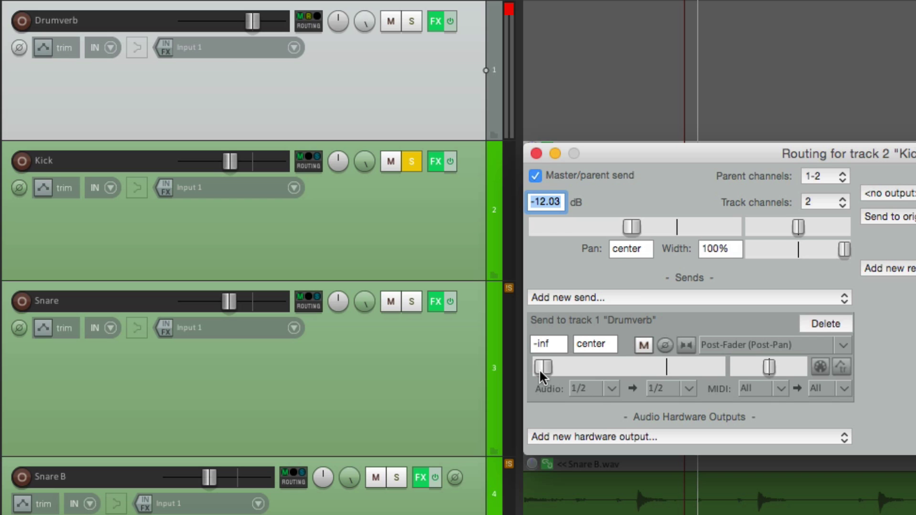
{"action": "left_click", "coordinate": [536, 154]}
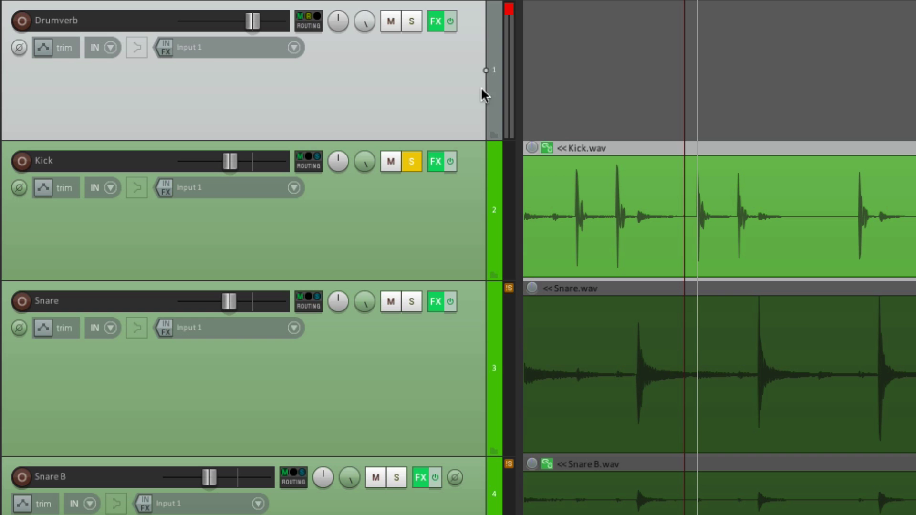
{"action": "left_click", "coordinate": [316, 25]}
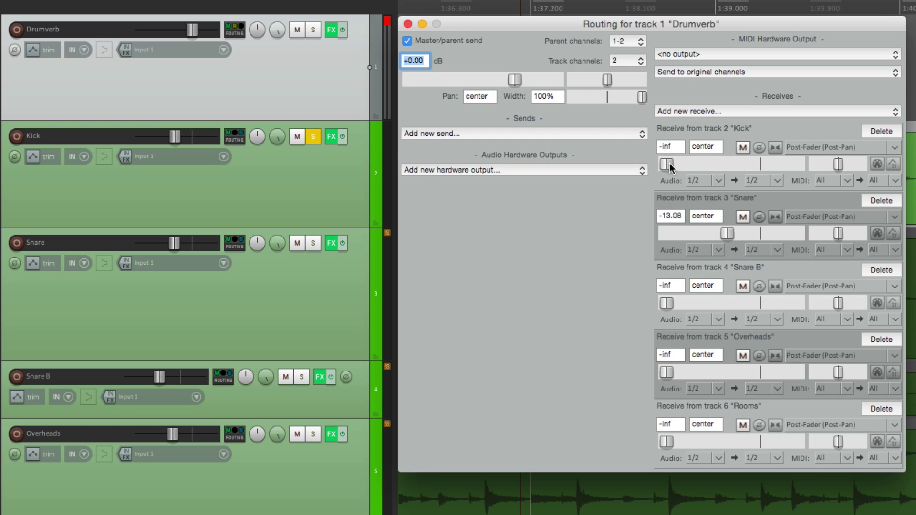
{"action": "left_click_drag", "start_coordinate": [667, 165], "coordinate": [705, 163]}
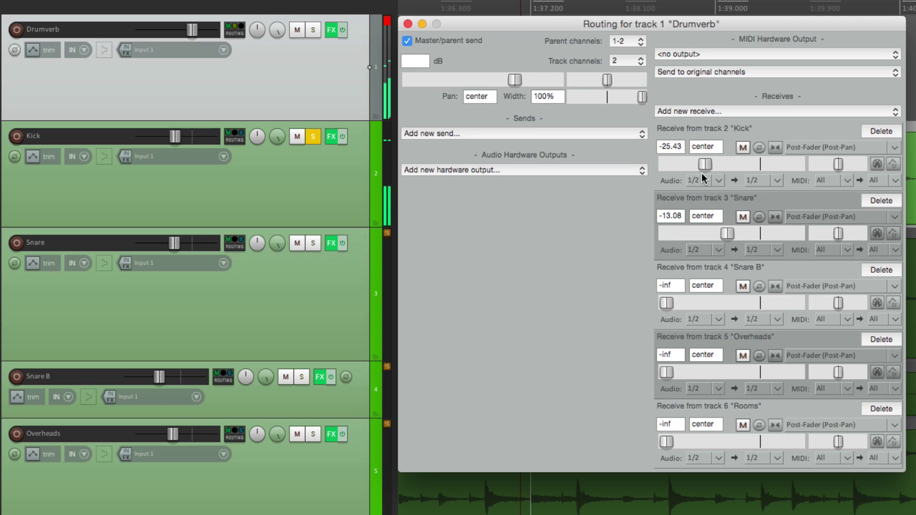
- Switch the solo from Kick to Snare B and set Drumverb's receive from Snare B to about -13.08 dB
{"action": "left_click", "coordinate": [317, 138]}
{"action": "left_click", "coordinate": [302, 377]}
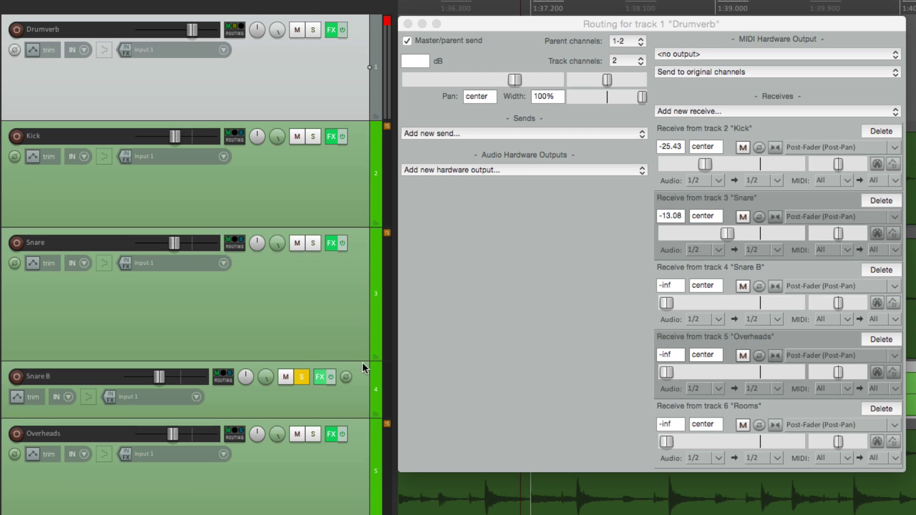
{"action": "left_click_drag", "start_coordinate": [666, 303], "coordinate": [728, 309]}
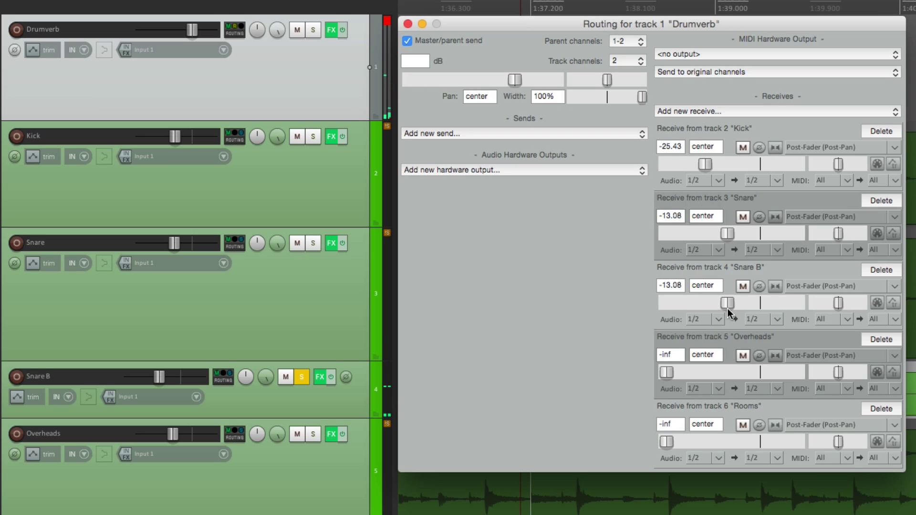
- Switch the solo from Snare B to Overheads and set Drumverb's receive from Overheads to about -14.77 dB
{"action": "left_click", "coordinate": [306, 376]}
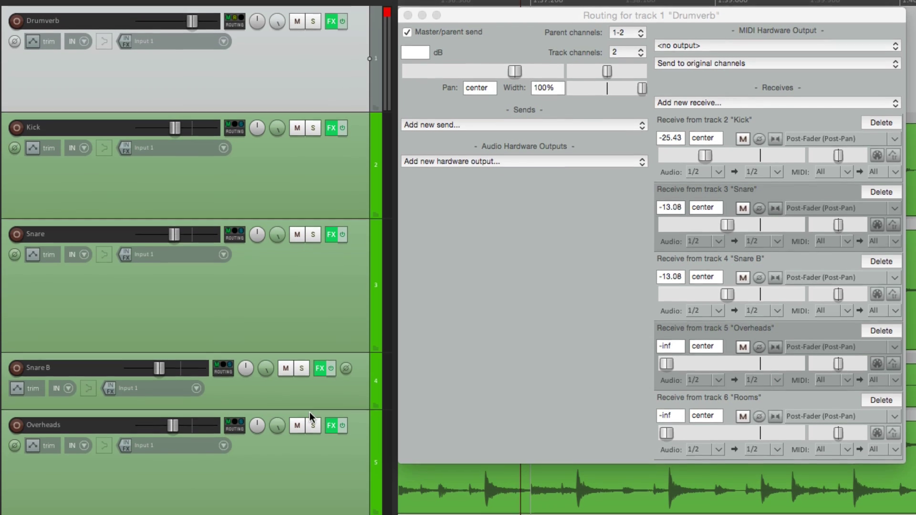
{"action": "left_click", "coordinate": [313, 435]}
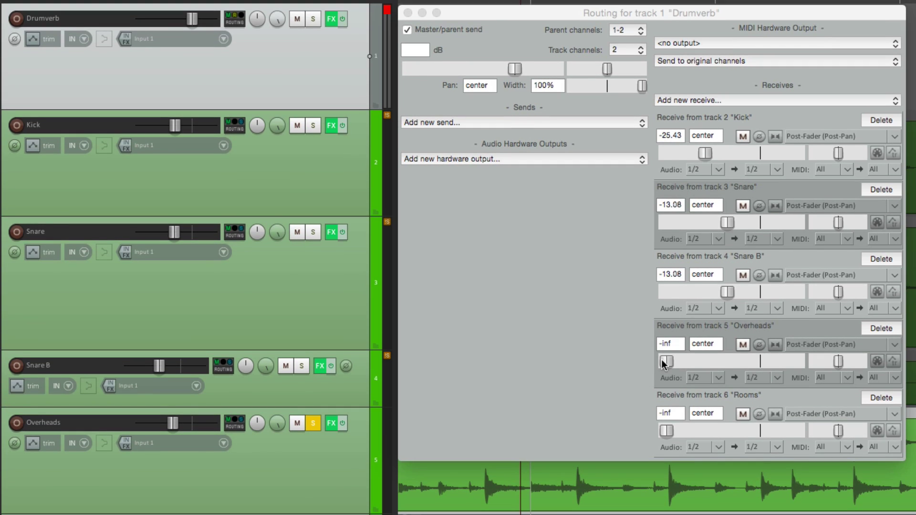
{"action": "left_click_drag", "start_coordinate": [666, 363], "coordinate": [724, 365]}
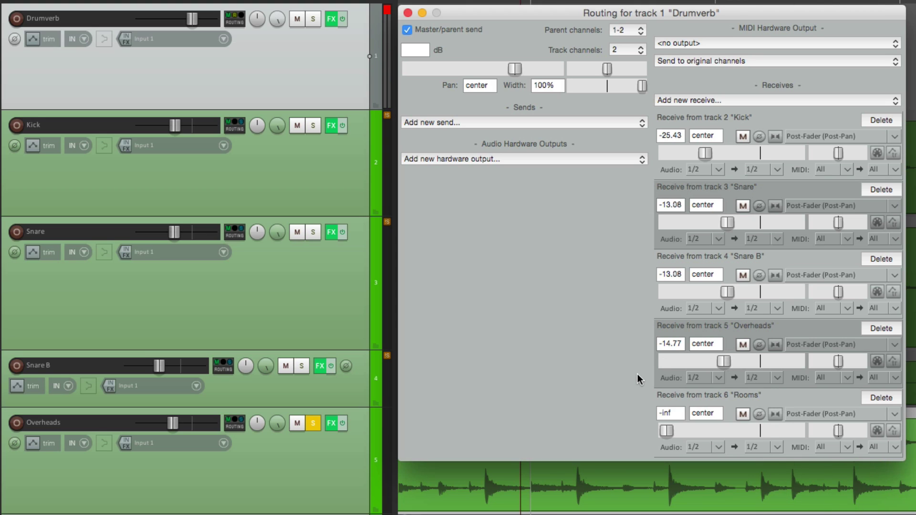
- With Rooms soloed instead of Overheads, set Drumverb's receive from Rooms to about -14.07 dB, and clear the solo
{"action": "left_click", "coordinate": [318, 421]}
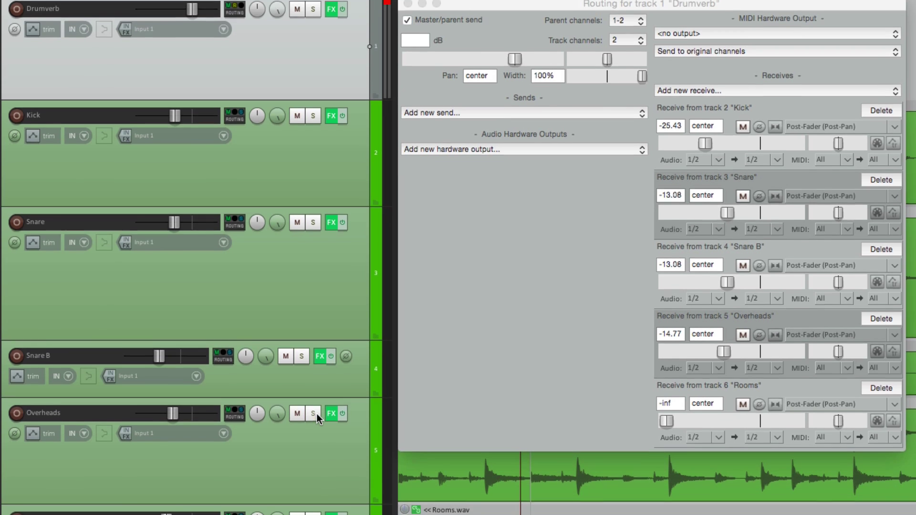
{"action": "left_click", "coordinate": [313, 423]}
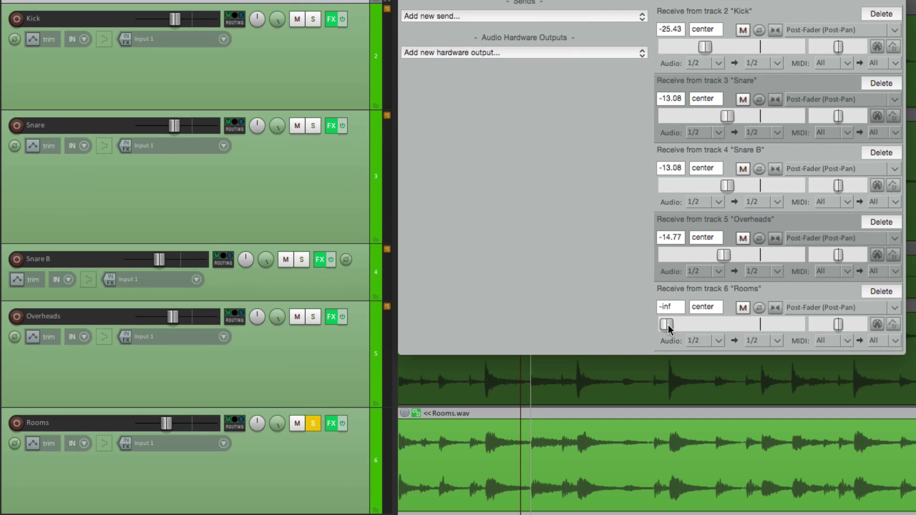
{"action": "left_click_drag", "start_coordinate": [668, 326], "coordinate": [729, 325]}
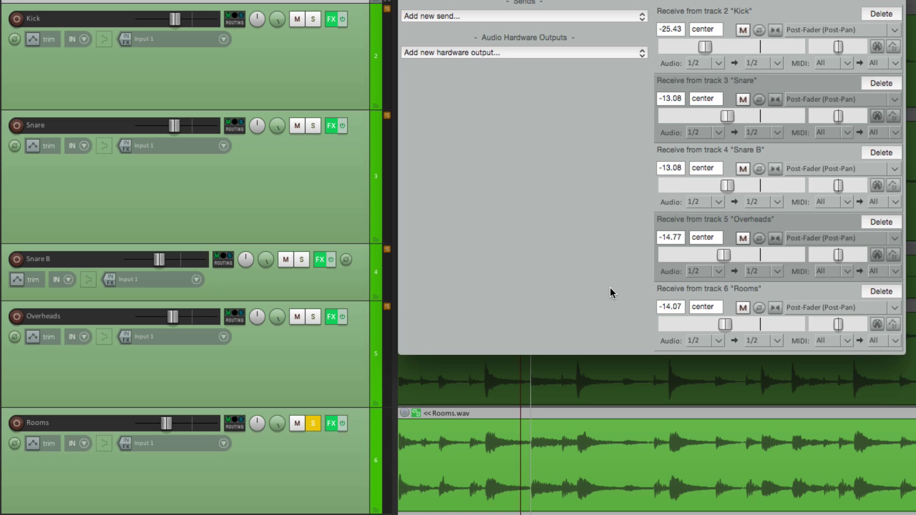
{"action": "left_click", "coordinate": [309, 426]}
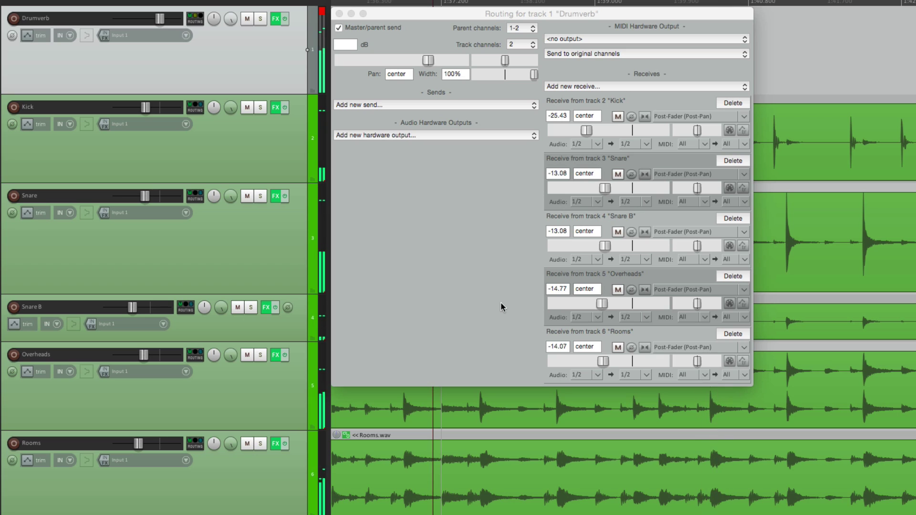
- Compare the full drum mix without and with the reverb by muting and unmuting Drumverb, and stop playback
{"action": "left_click", "coordinate": [250, 18]}
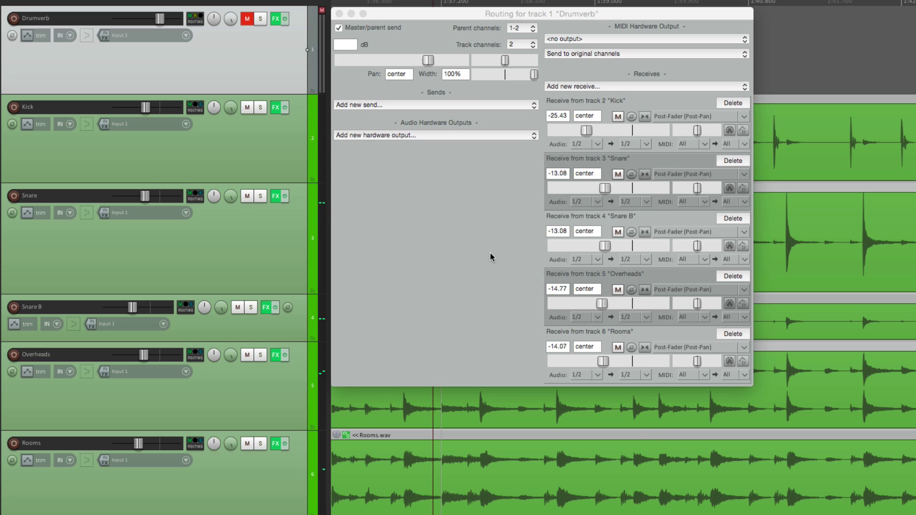
{"action": "left_click", "coordinate": [248, 19]}
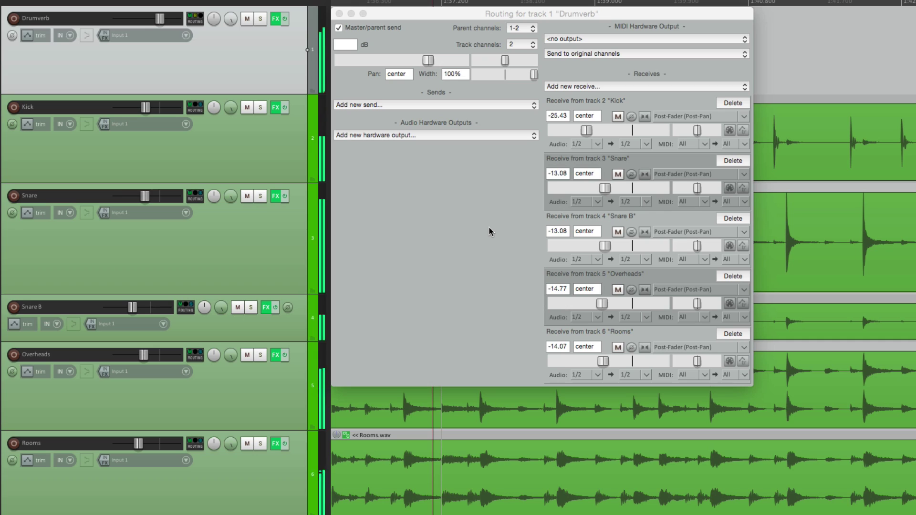
{"action": "key", "text": "space"}
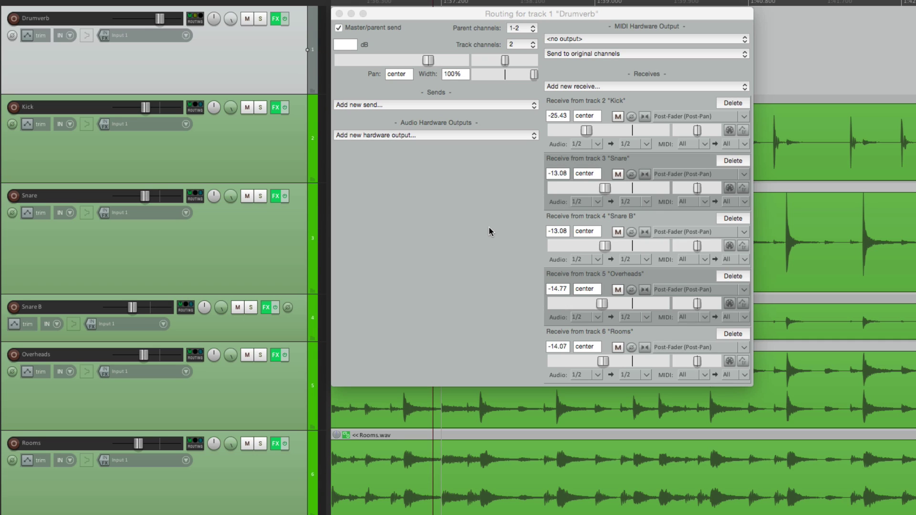